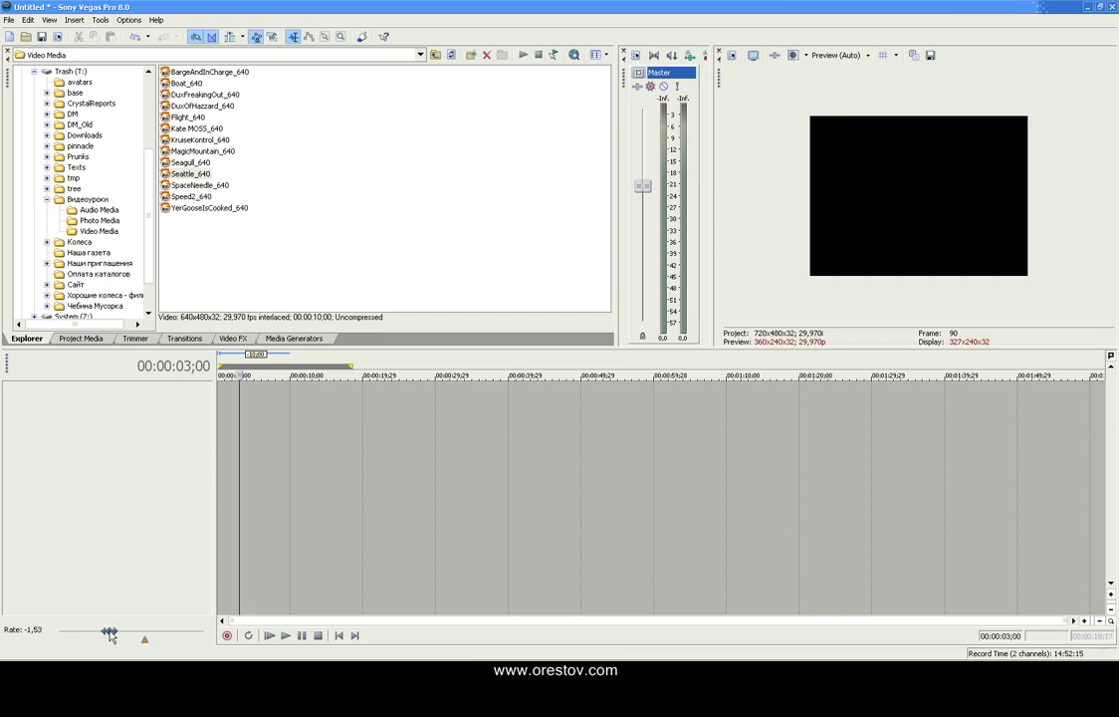
- Shuttle the playhead along the empty timeline with the scrub control and return it to the start
drag(87, 636, 134, 638)
key(j)
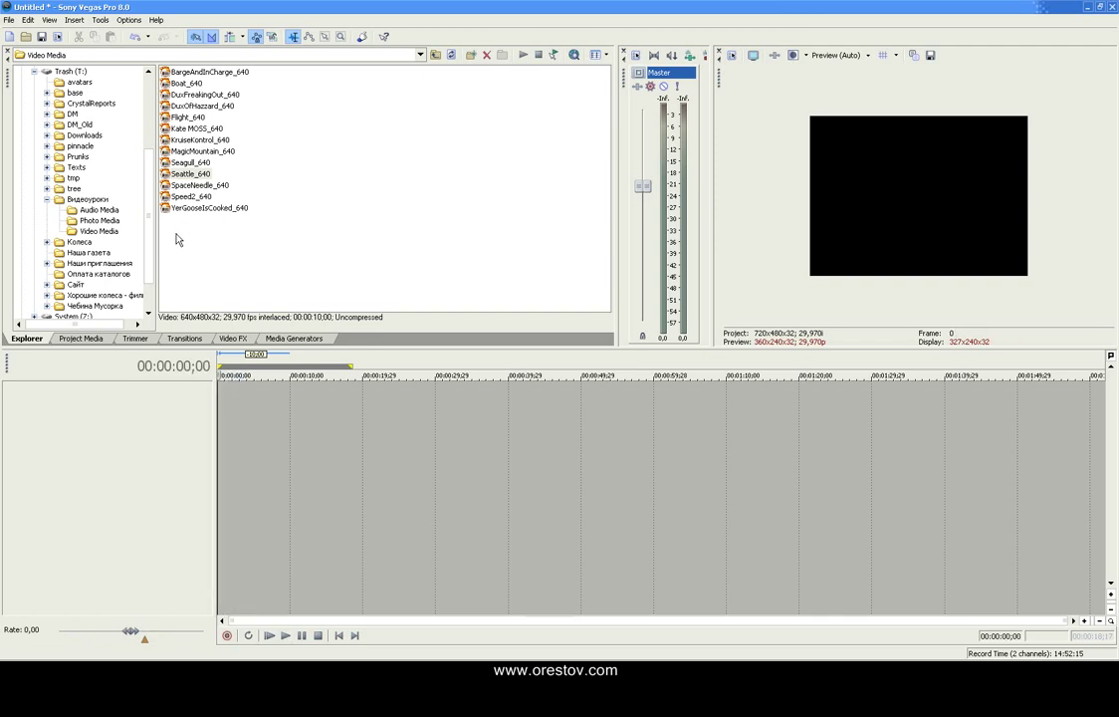
- Add the SeattleJam_.wa file from the Audio Media folder to the start of the timeline as a new audio track
click(97, 211)
click(189, 153)
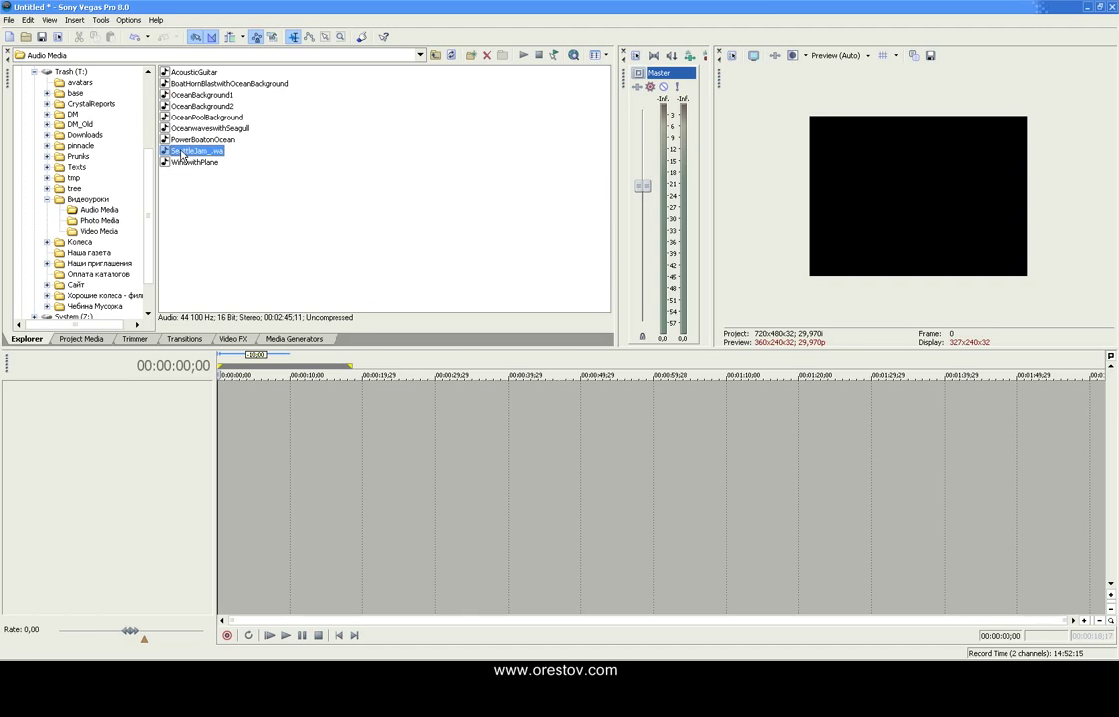
drag(183, 154, 225, 392)
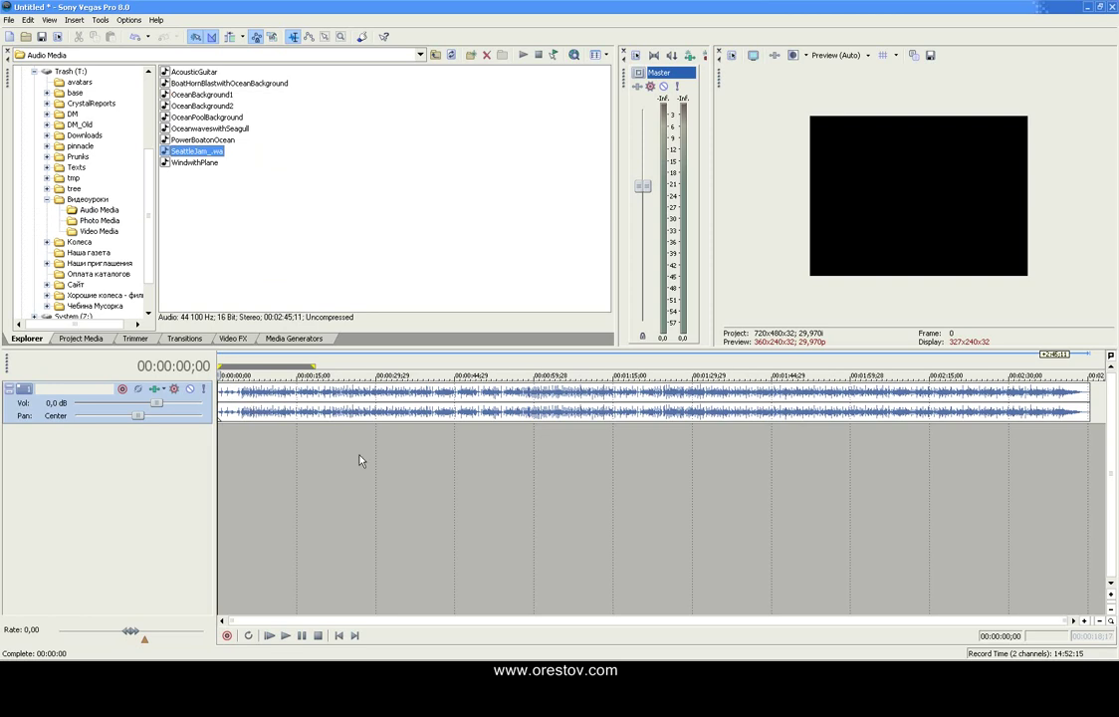
- Play the audio track from the start, vary the shuttle rate while it plays, and stop playback
mouse_move(256, 621)
mouse_down()
mouse_move(388, 624)
mouse_move(257, 624)
mouse_up()
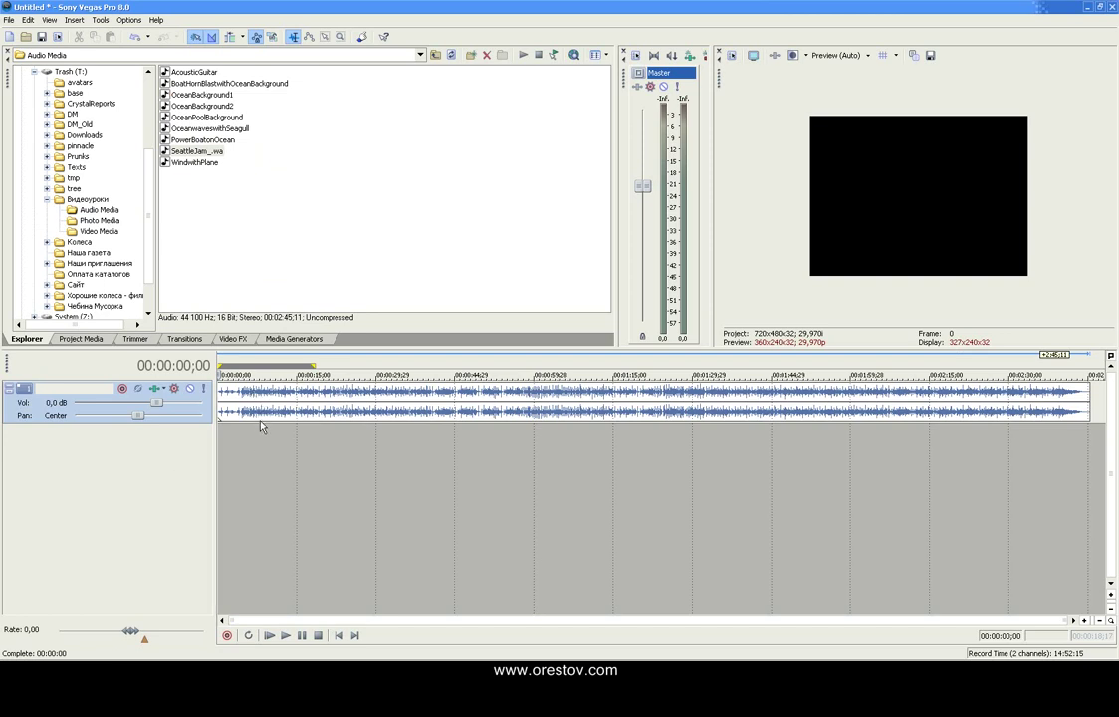
click(268, 636)
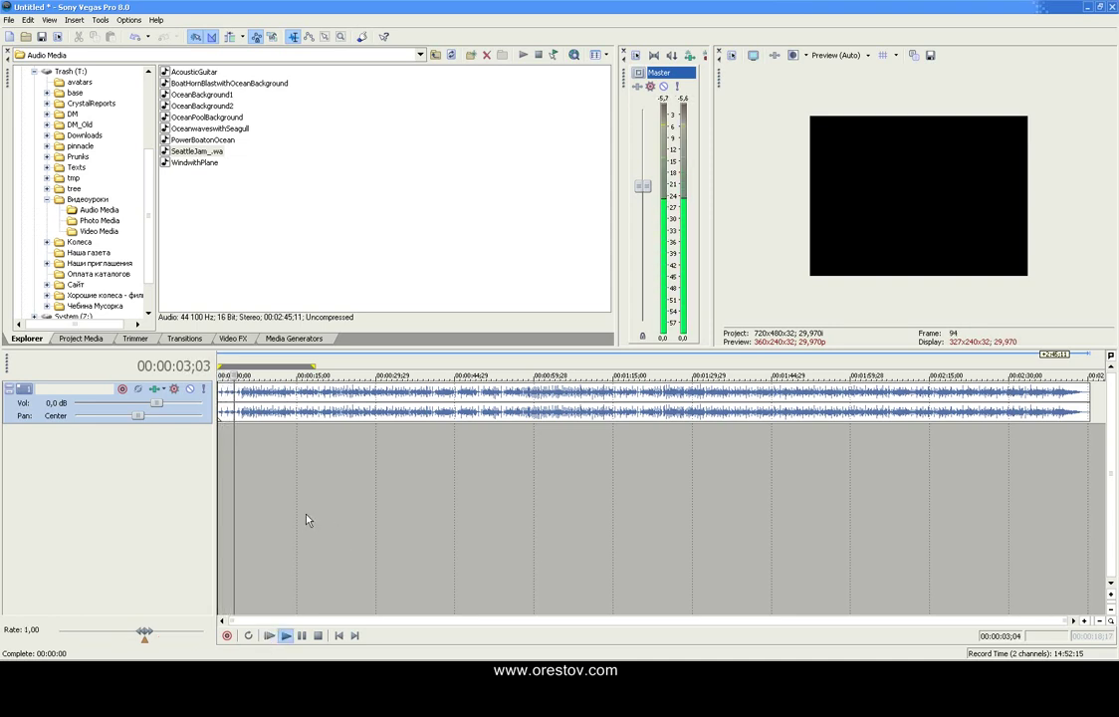
drag(144, 632, 162, 636)
double_click(162, 635)
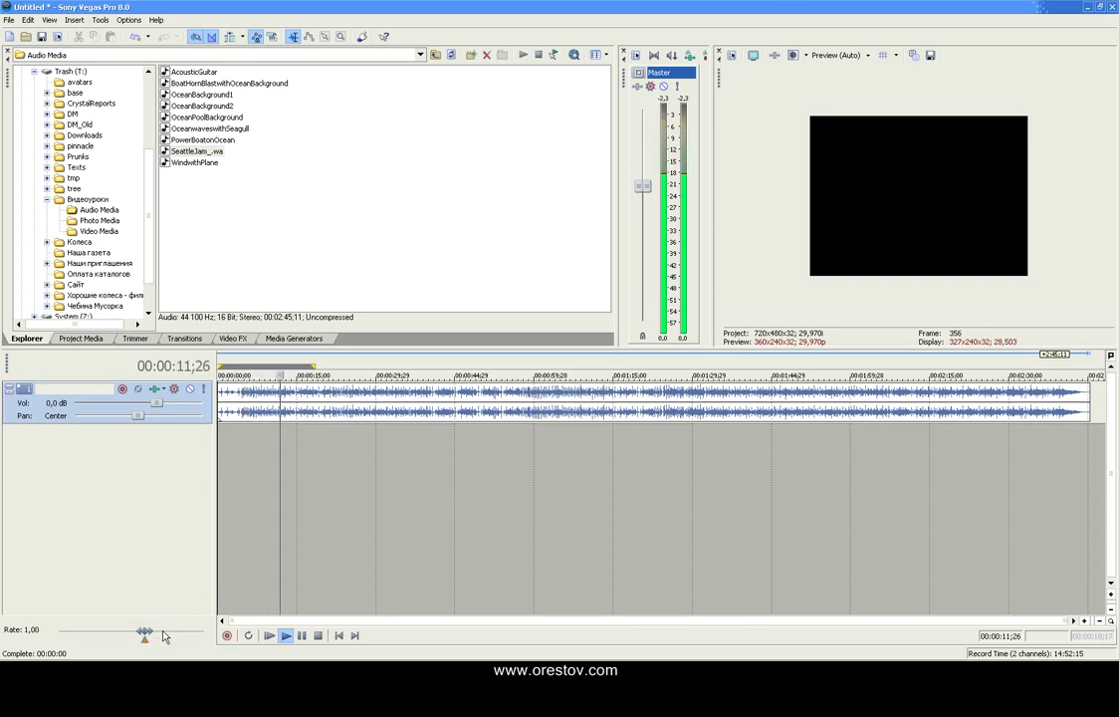
mouse_move(152, 636)
mouse_down()
mouse_move(170, 645)
mouse_move(153, 639)
mouse_up()
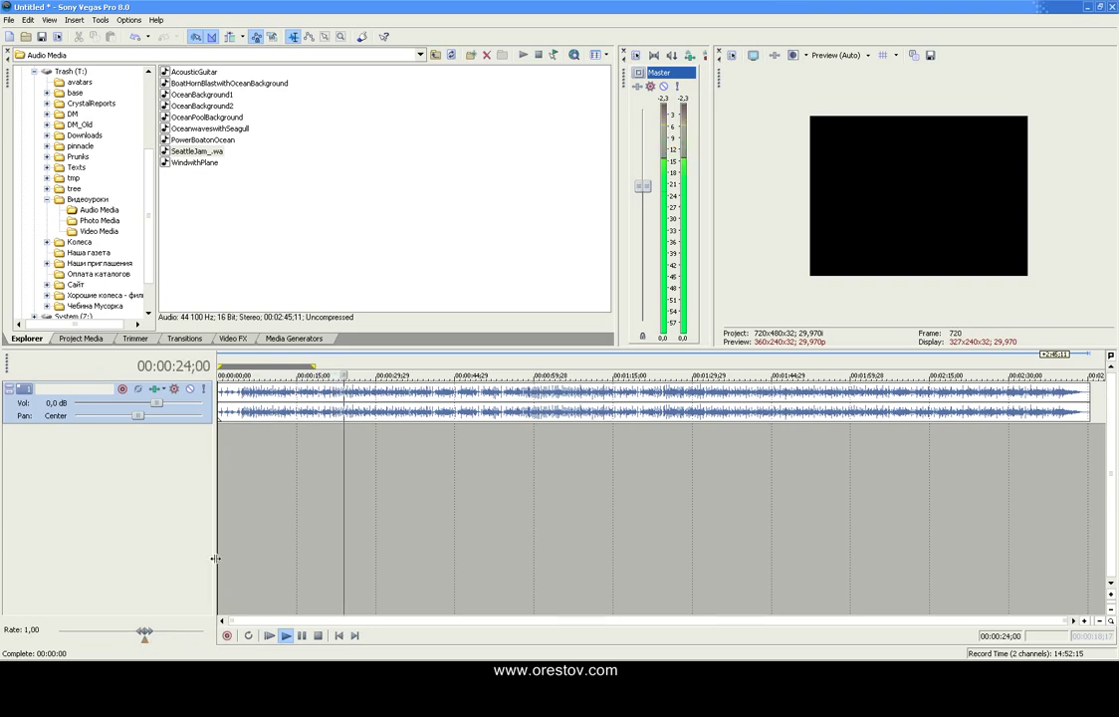
click(318, 637)
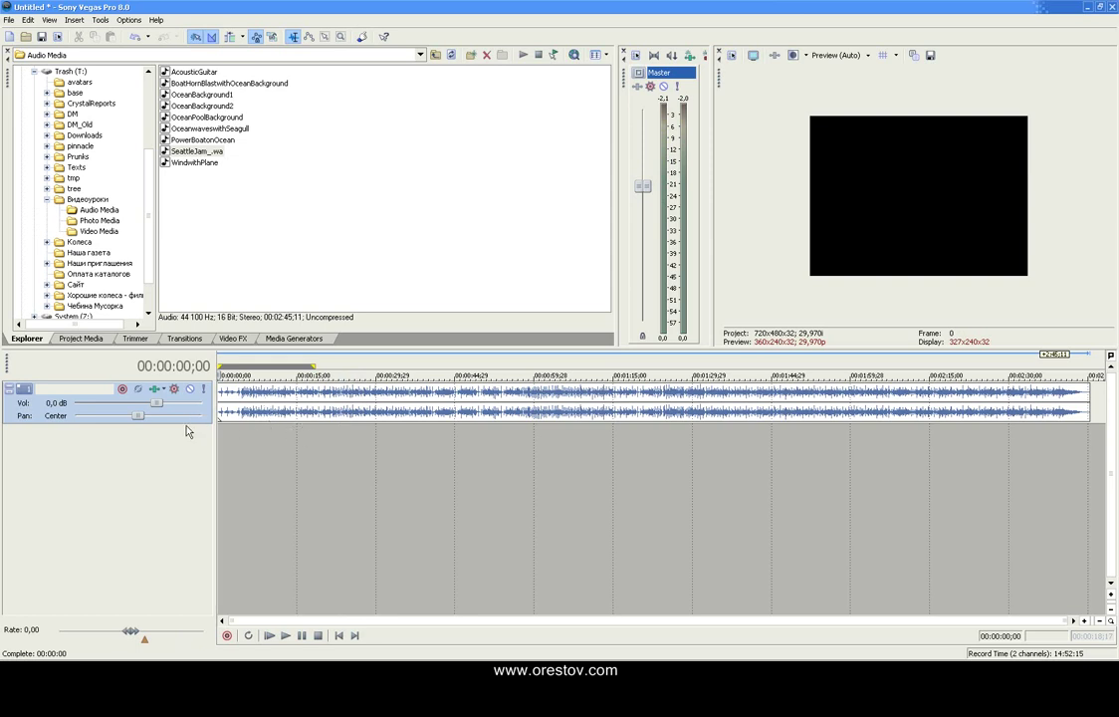
- Make the audio track slightly taller and inspect its waveform around 00:00:32;20 down to frame level
mouse_move(185, 424)
mouse_down()
mouse_move(184, 508)
mouse_move(183, 409)
mouse_move(182, 440)
mouse_up()
click(391, 471)
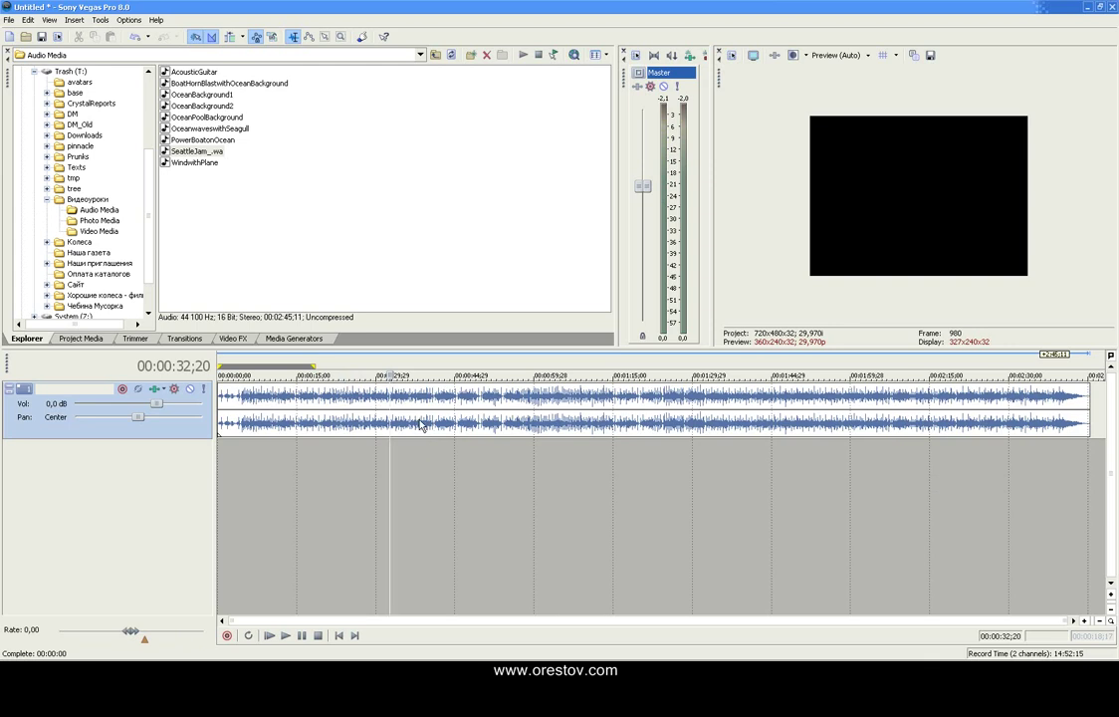
scroll(418, 424, up, 8)
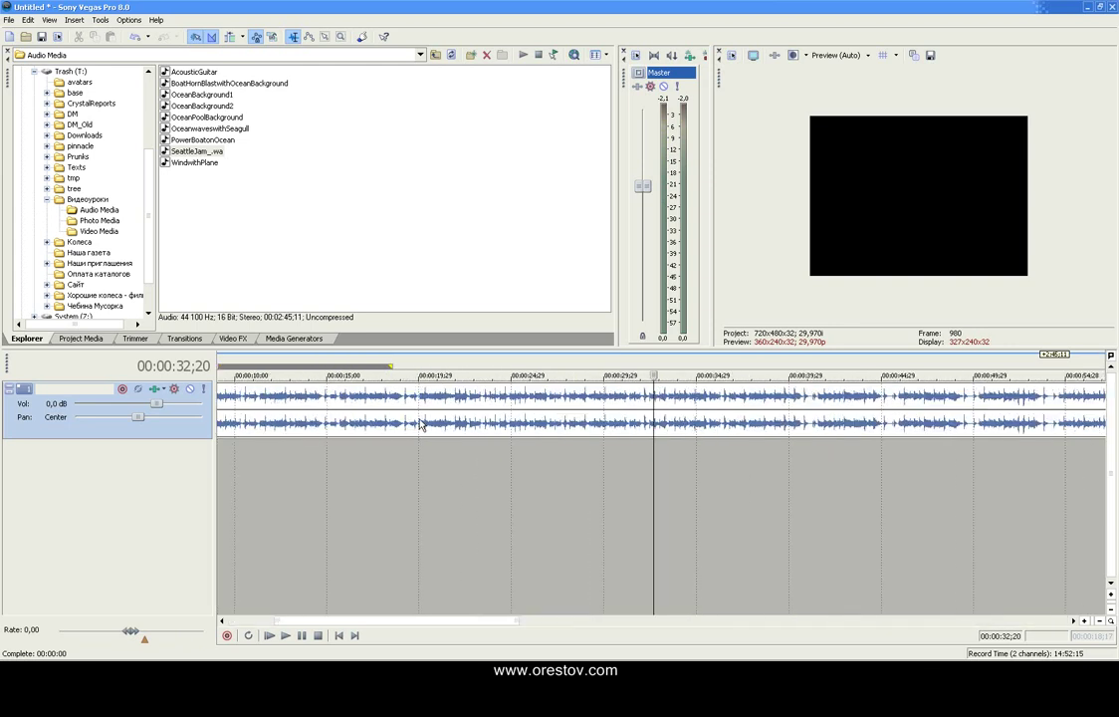
scroll(414, 425, up, 3)
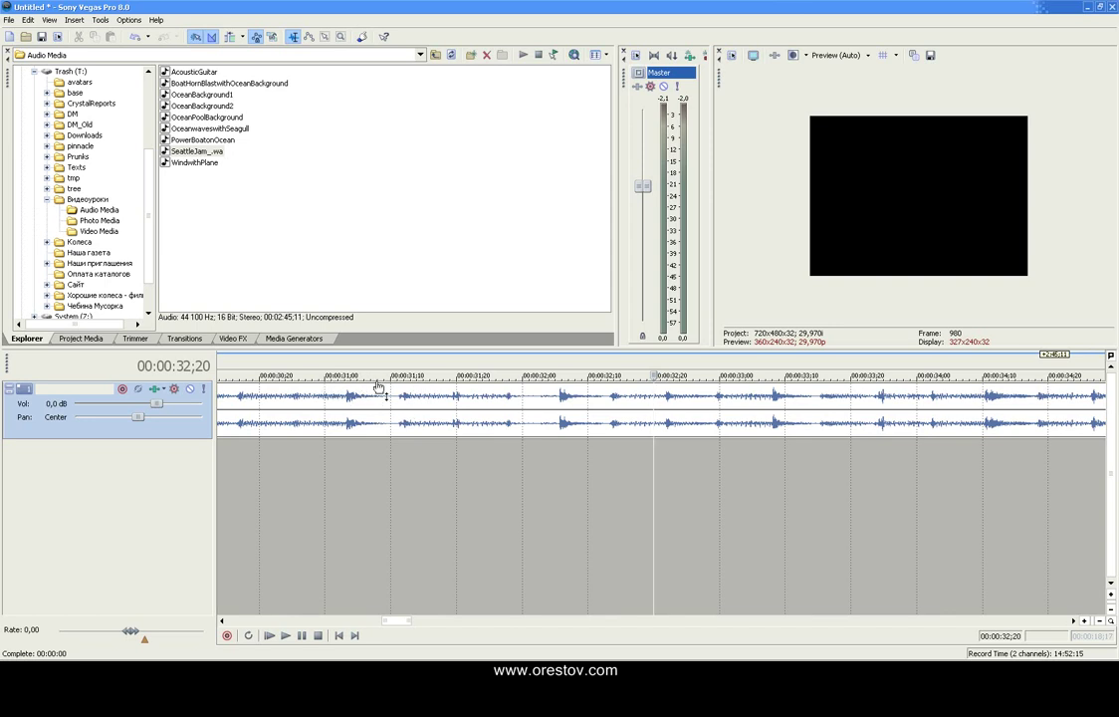
scroll(359, 388, up, 4)
scroll(360, 388, up, 3)
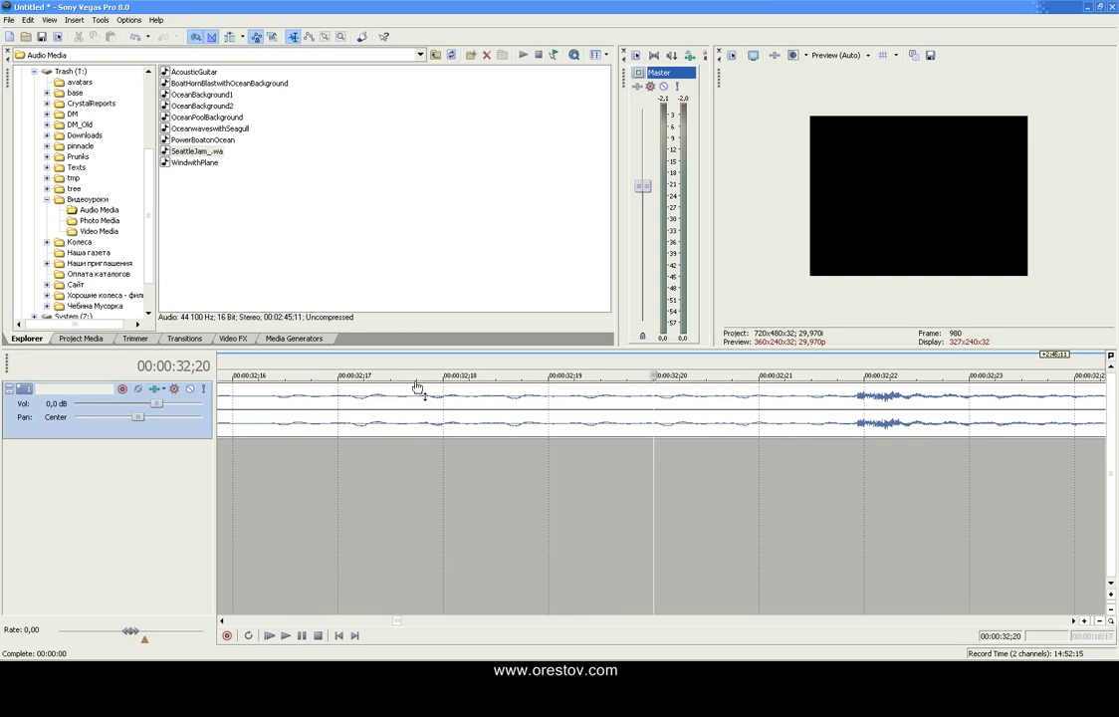
scroll(408, 388, down, 12)
scroll(403, 389, down, 1)
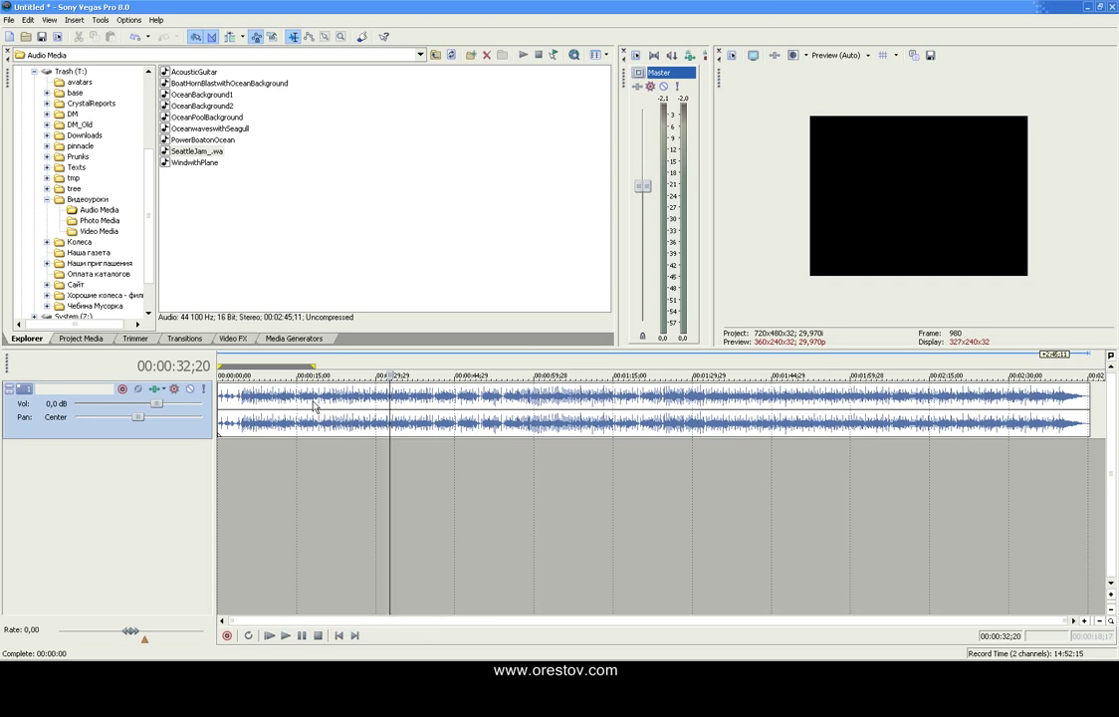
- Try trimming the end of the audio event and extend it back to its full length
click(1086, 419)
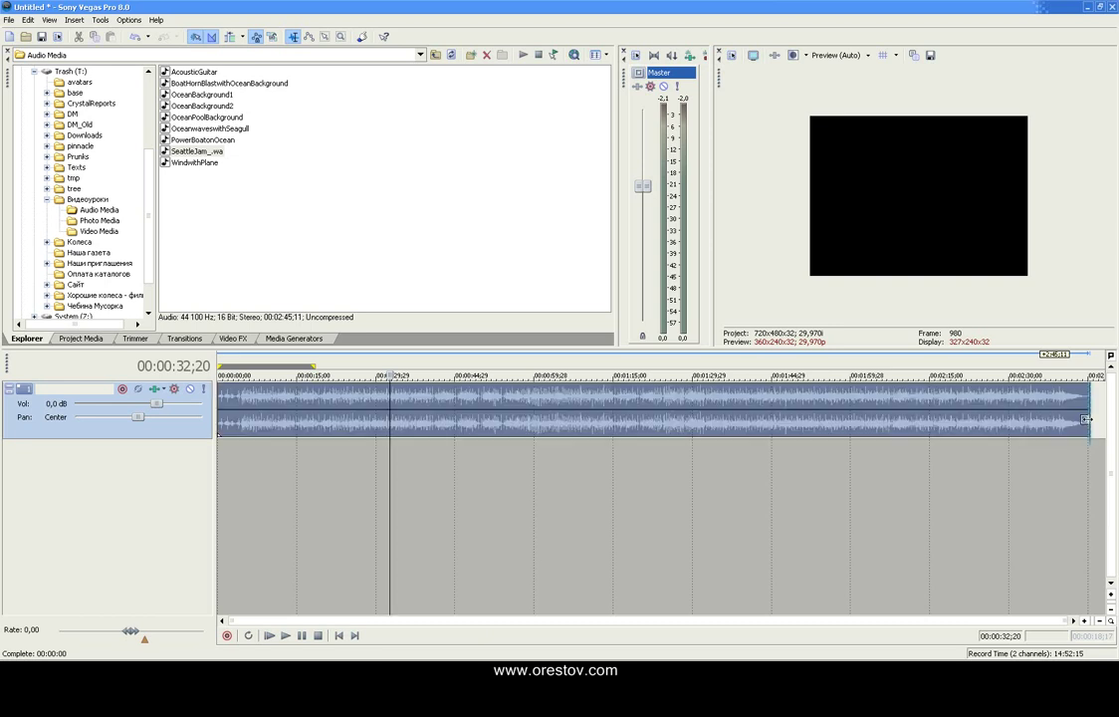
mouse_move(1087, 420)
mouse_down()
mouse_move(990, 419)
mouse_move(1082, 419)
mouse_up()
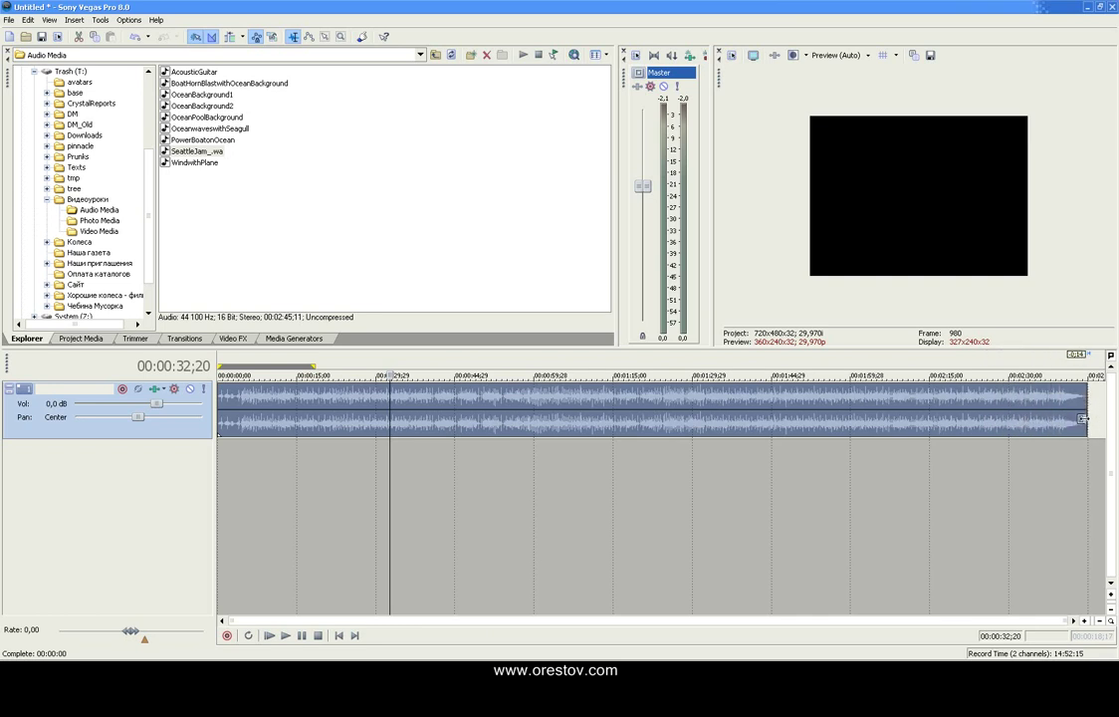
- Play the opening seconds of the audio track, stop, and place the cursor at 00:00:16;12
click(270, 637)
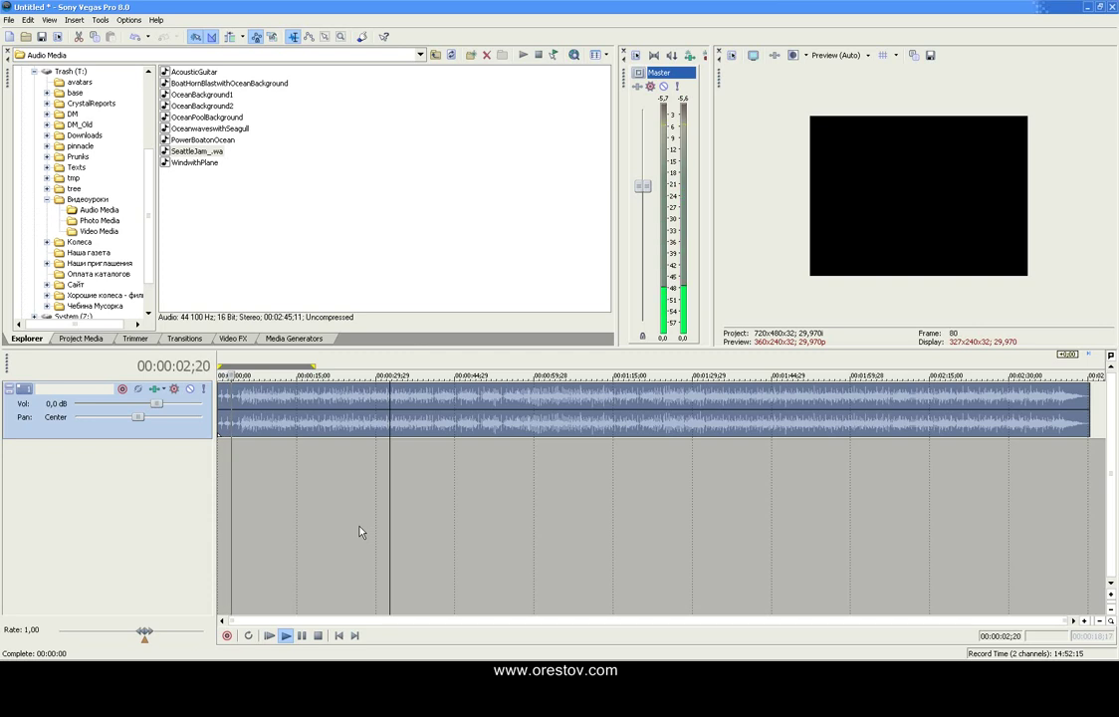
click(321, 642)
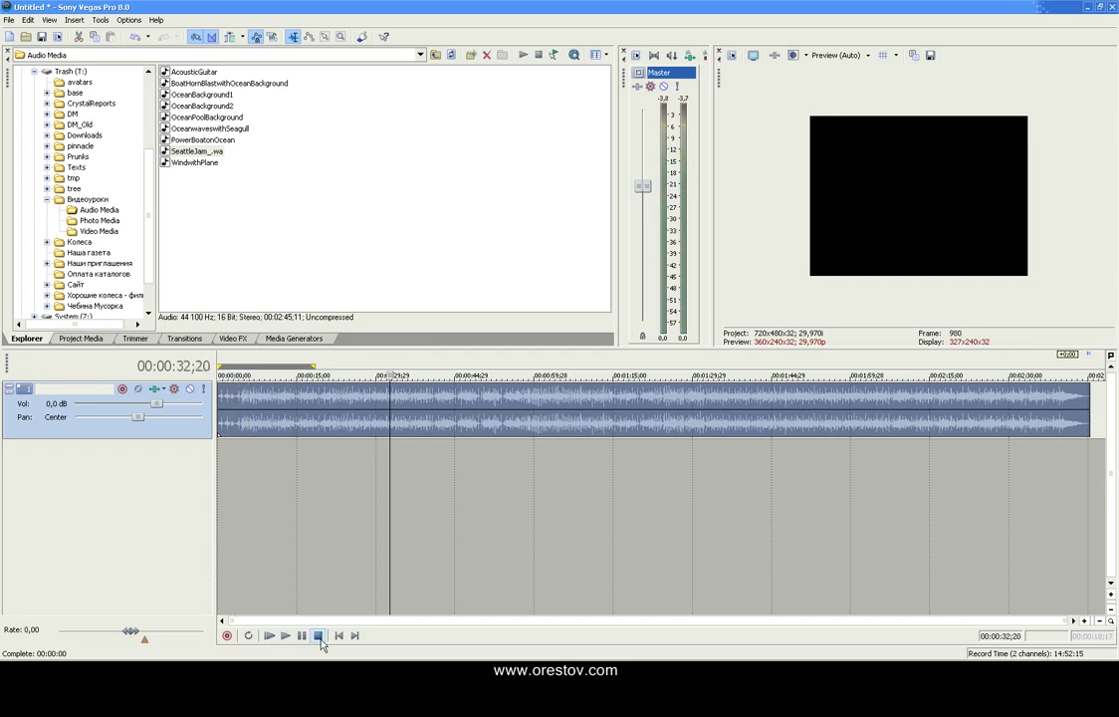
click(302, 462)
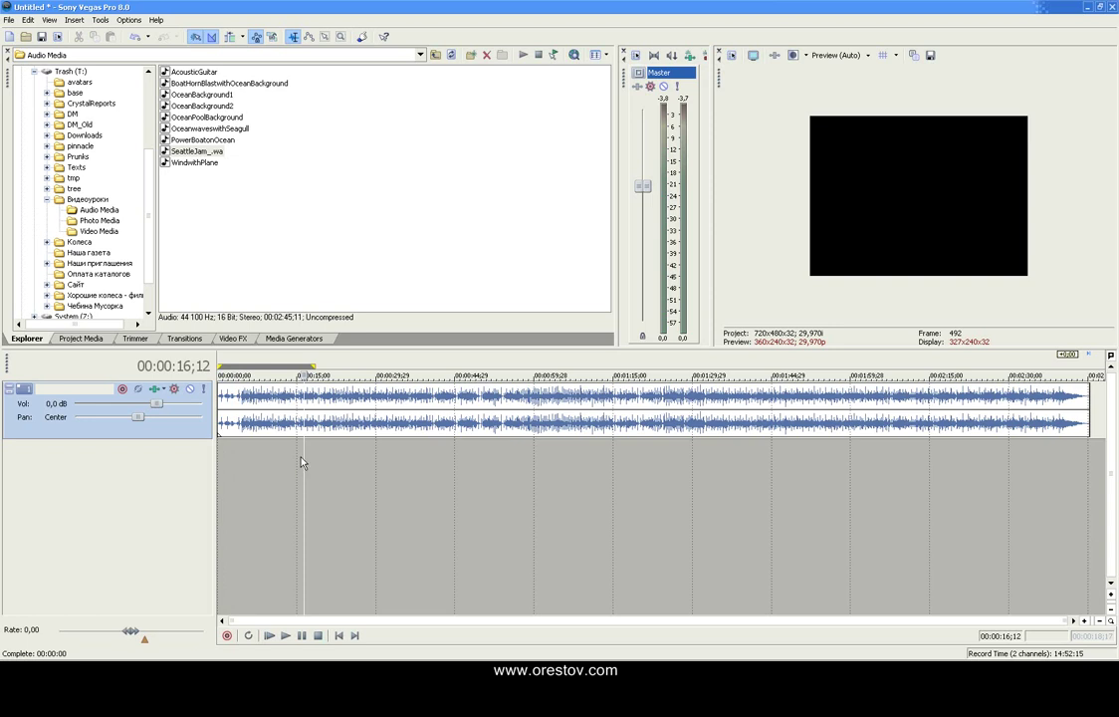
- Trim 4;16 off the beginning of the audio event and slide the event back to the timeline start
click(220, 410)
drag(221, 410, 225, 411)
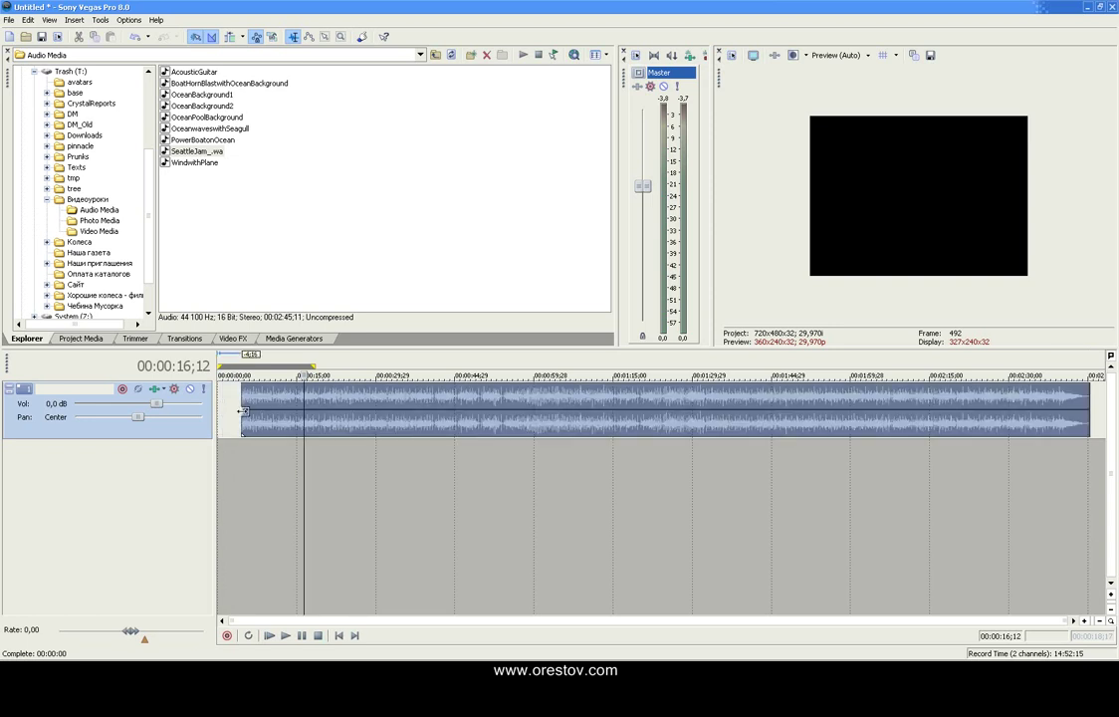
drag(289, 420, 264, 418)
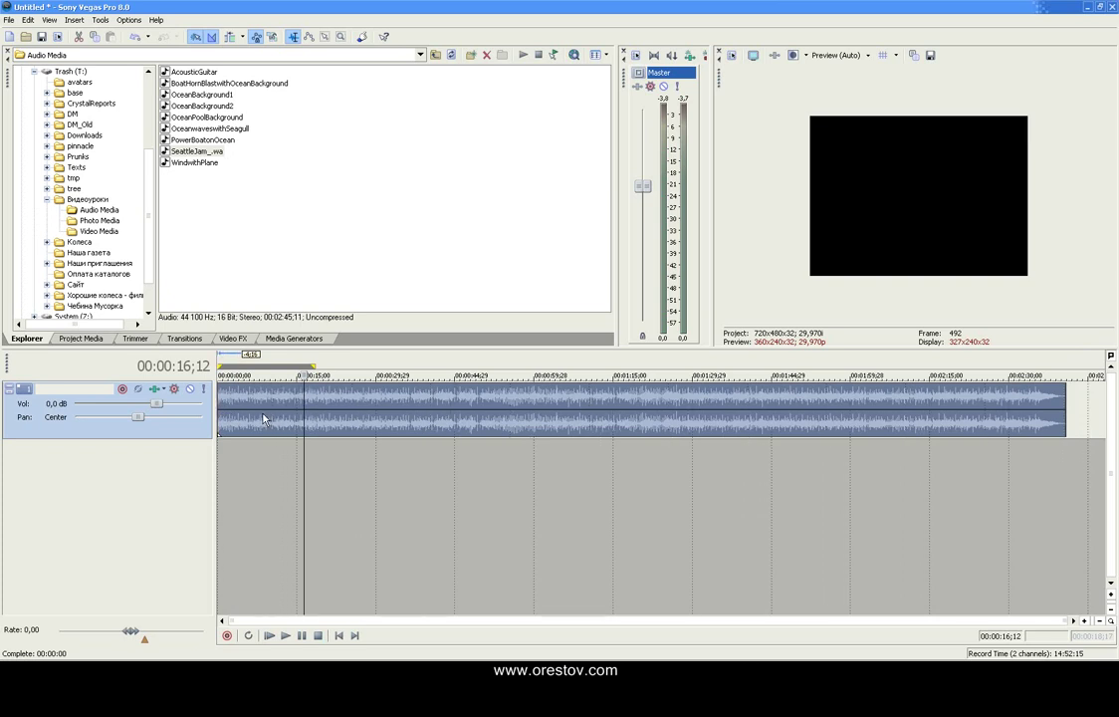
- Listen to the trimmed audio from the start, stop, and place the cursor at 00:00:26;22
click(284, 636)
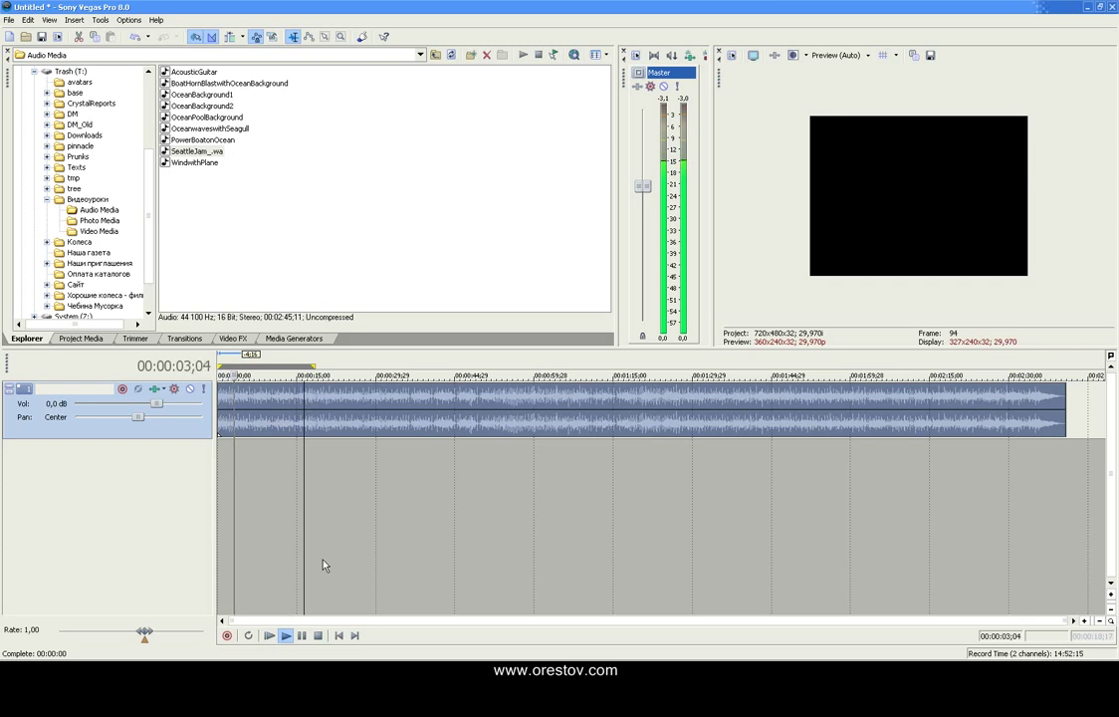
click(318, 637)
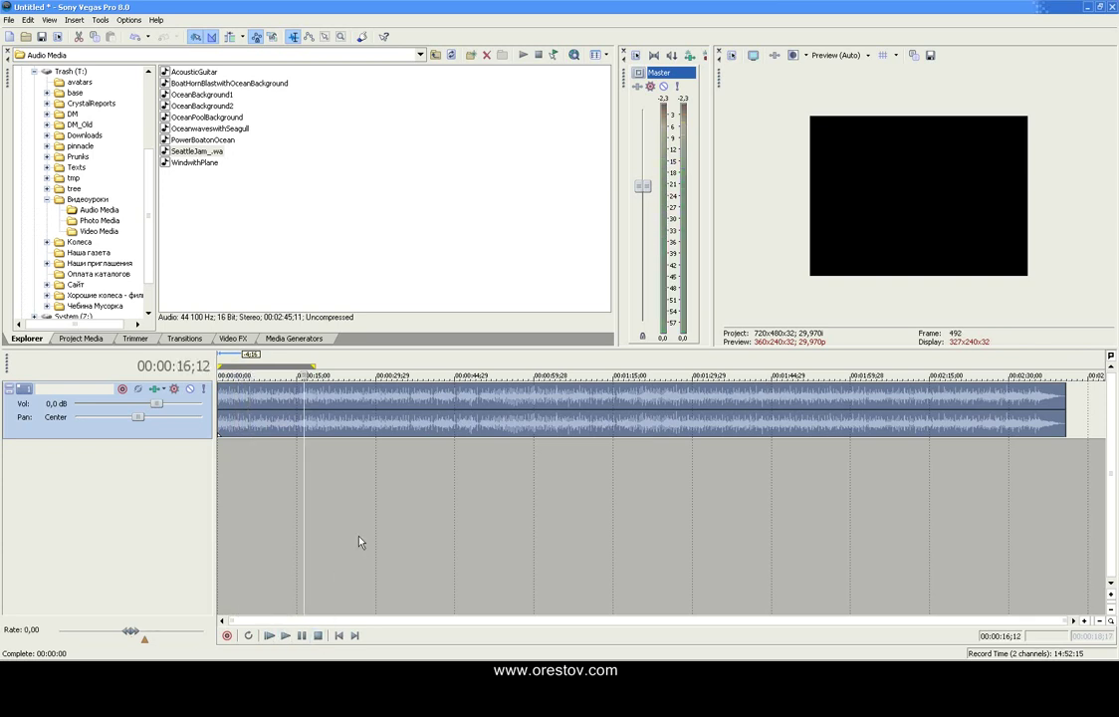
click(358, 470)
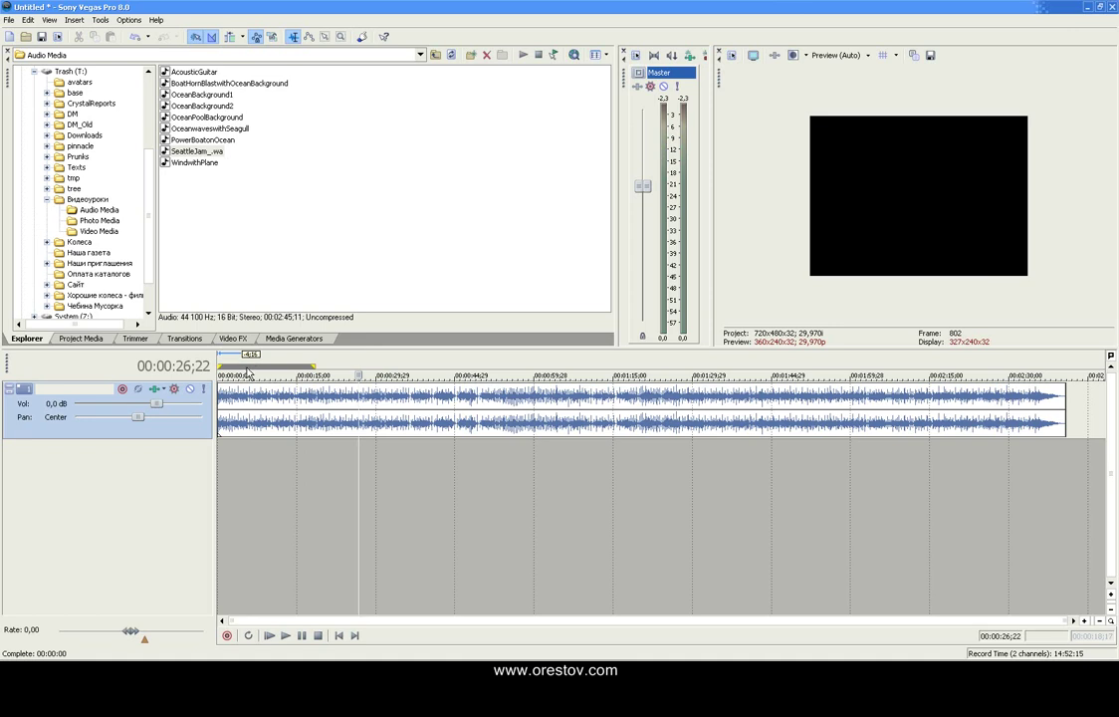
- Shift and resize the loop region into a time selection from 00:00:32;12 to 00:00:55;16, and play it
drag(279, 371, 407, 372)
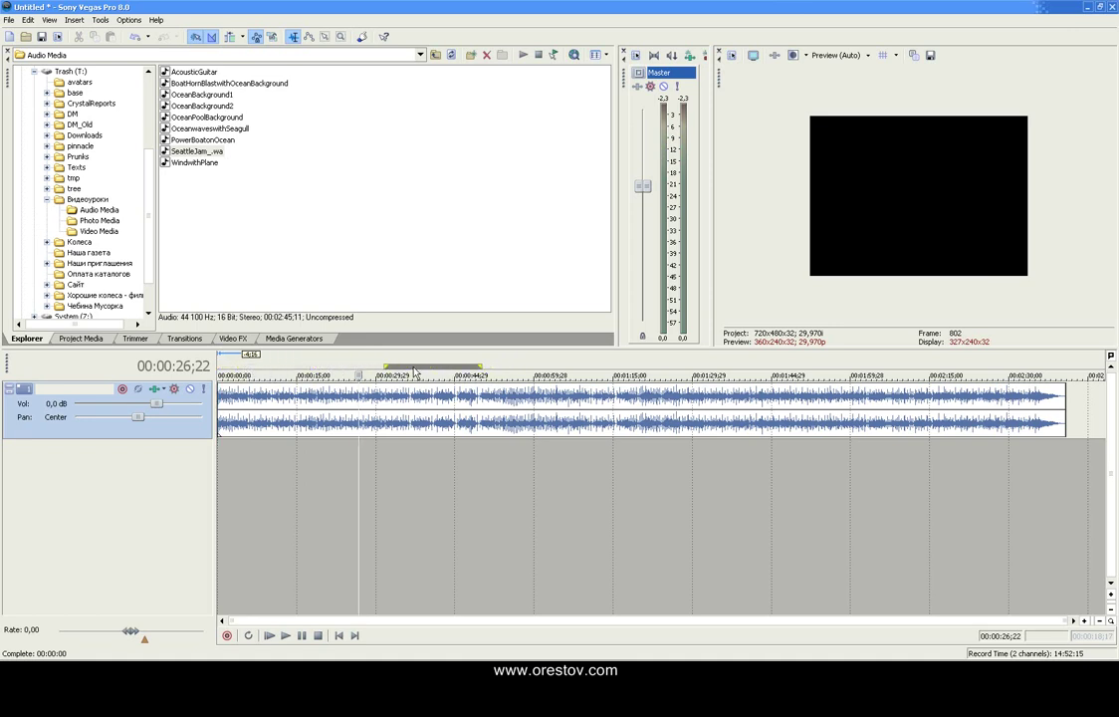
drag(429, 367, 389, 367)
drag(1107, 645, 1107, 658)
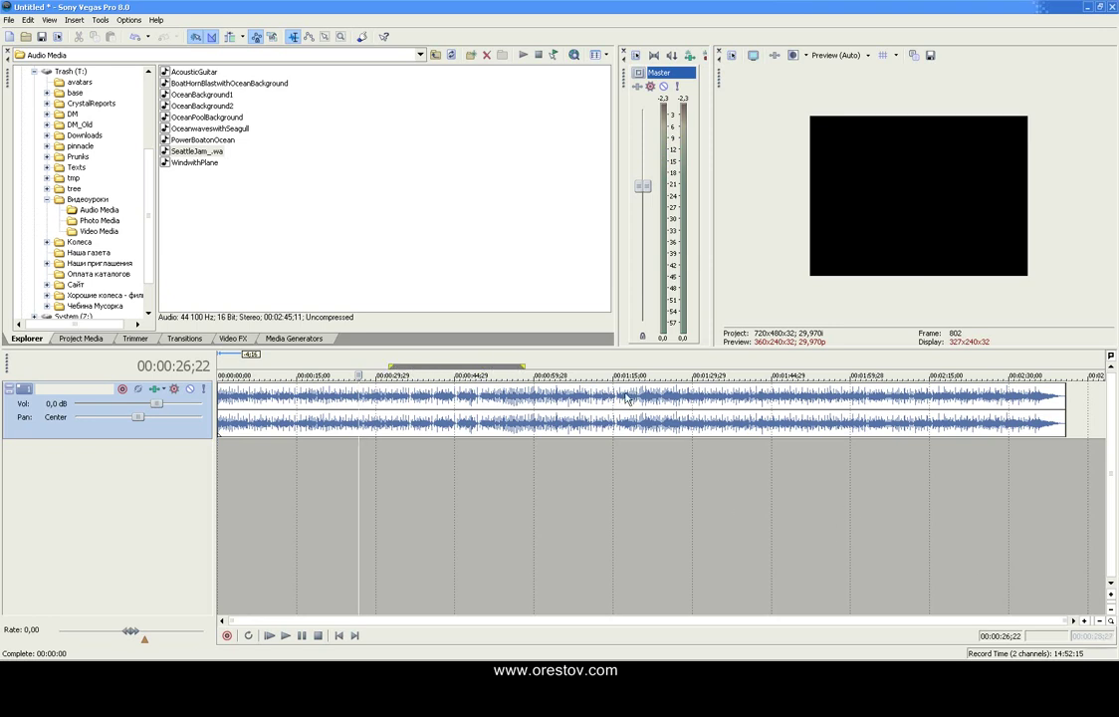
double_click(476, 368)
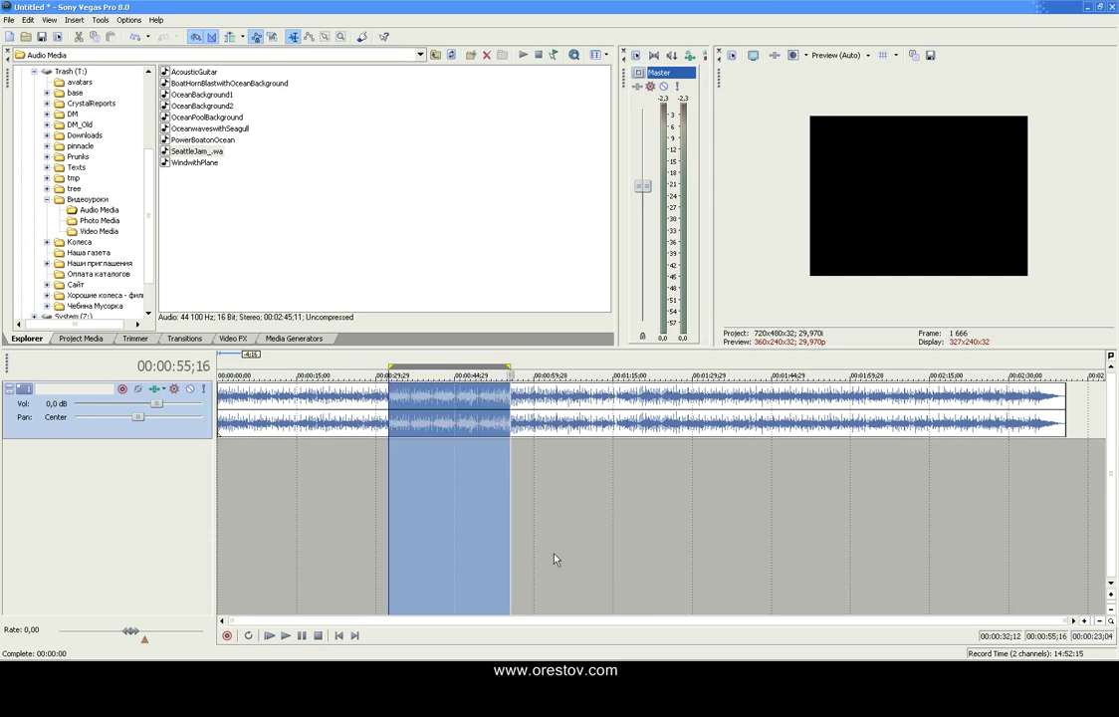
click(285, 637)
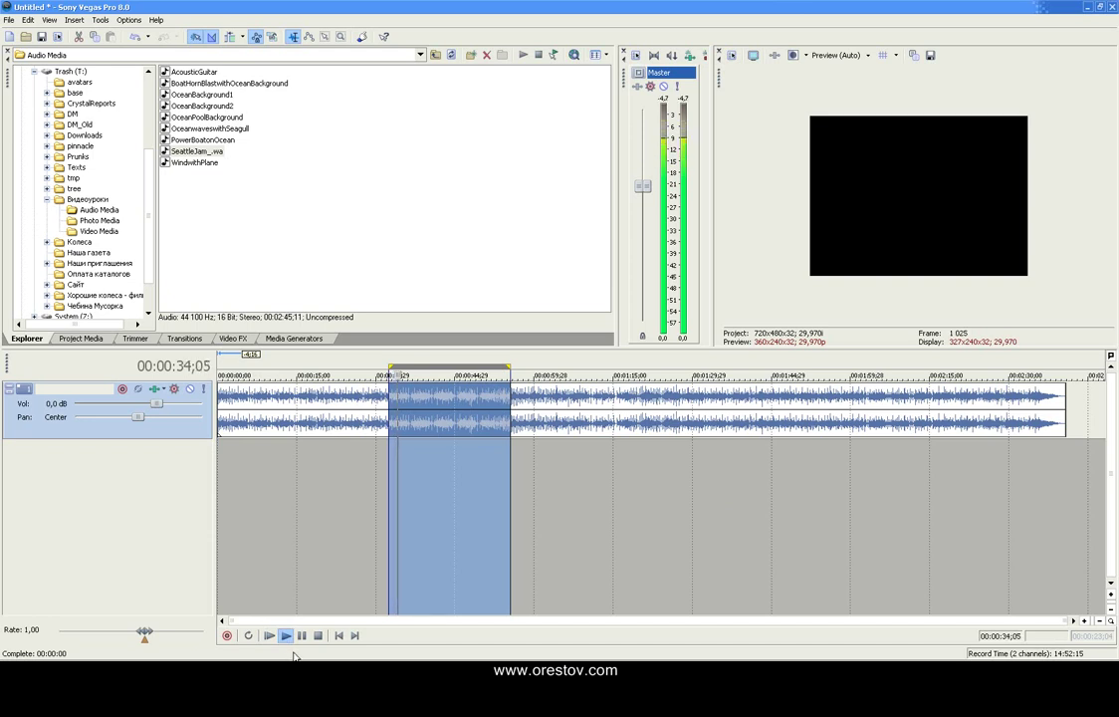
- Shorten the time selection so it ends at 00:00:38;11 and play it with loop playback enabled
drag(511, 368, 419, 367)
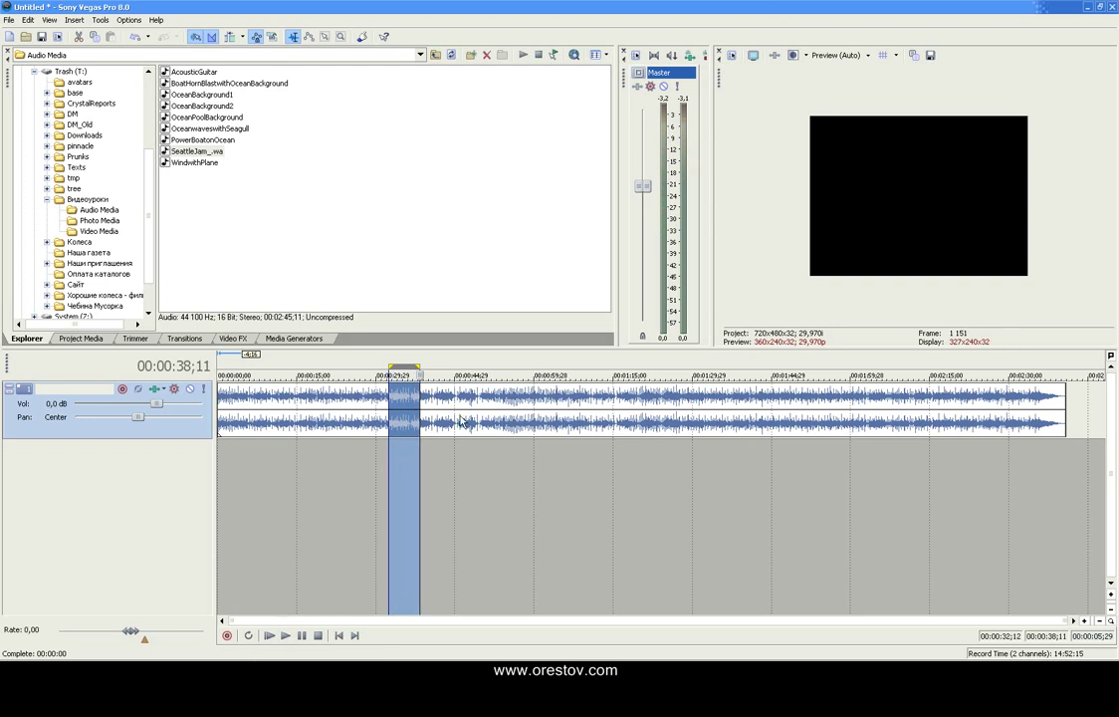
click(249, 637)
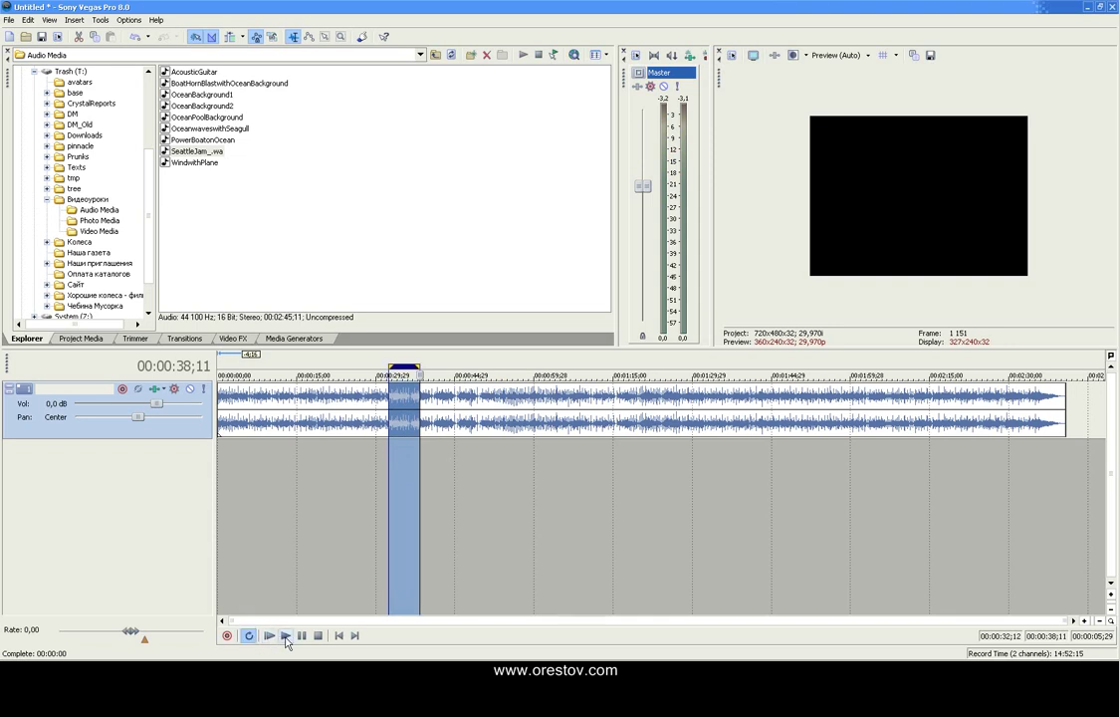
click(285, 636)
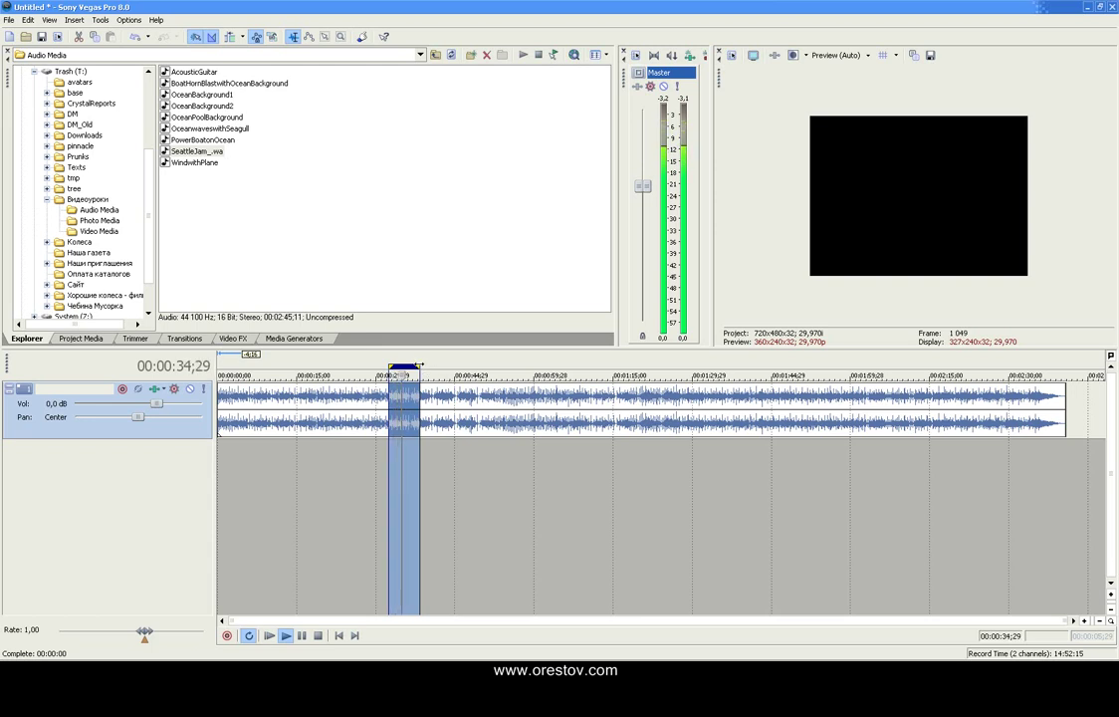
- Shorten the looping selection to 00:00:02;24, stop playback, and place the cursor at 00:00:45;20 on the audio event
drag(420, 366, 405, 367)
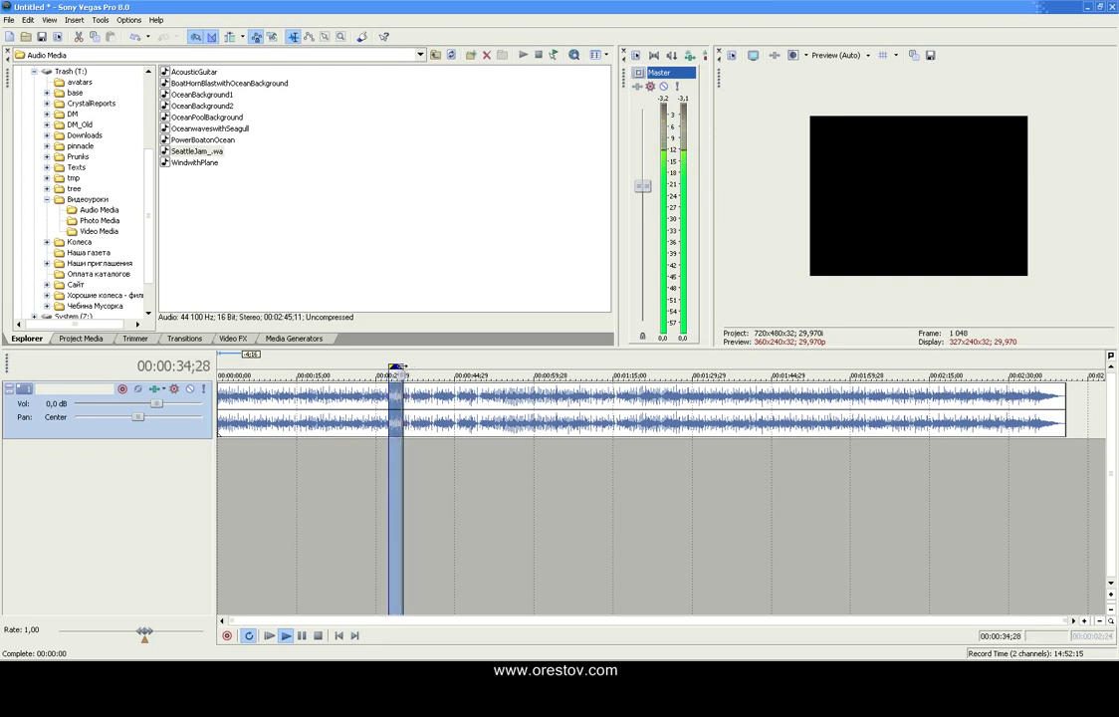
click(319, 636)
click(460, 426)
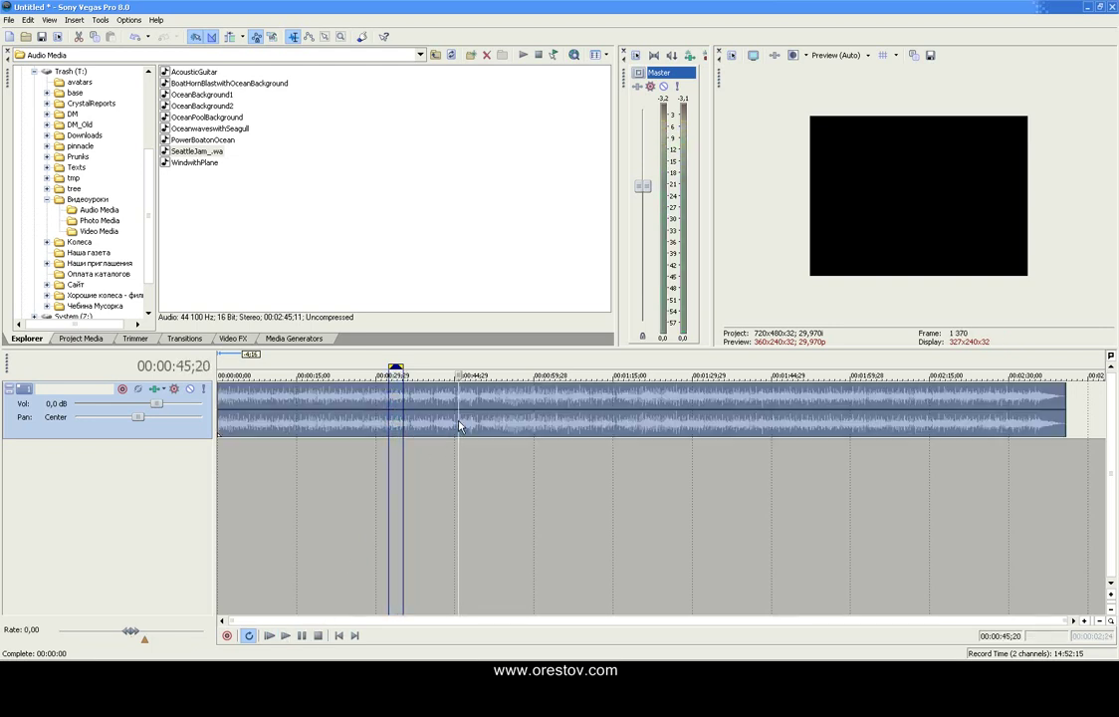
- Delete the audio track and move the loop region to the beginning of the timeline
right_click(47, 435)
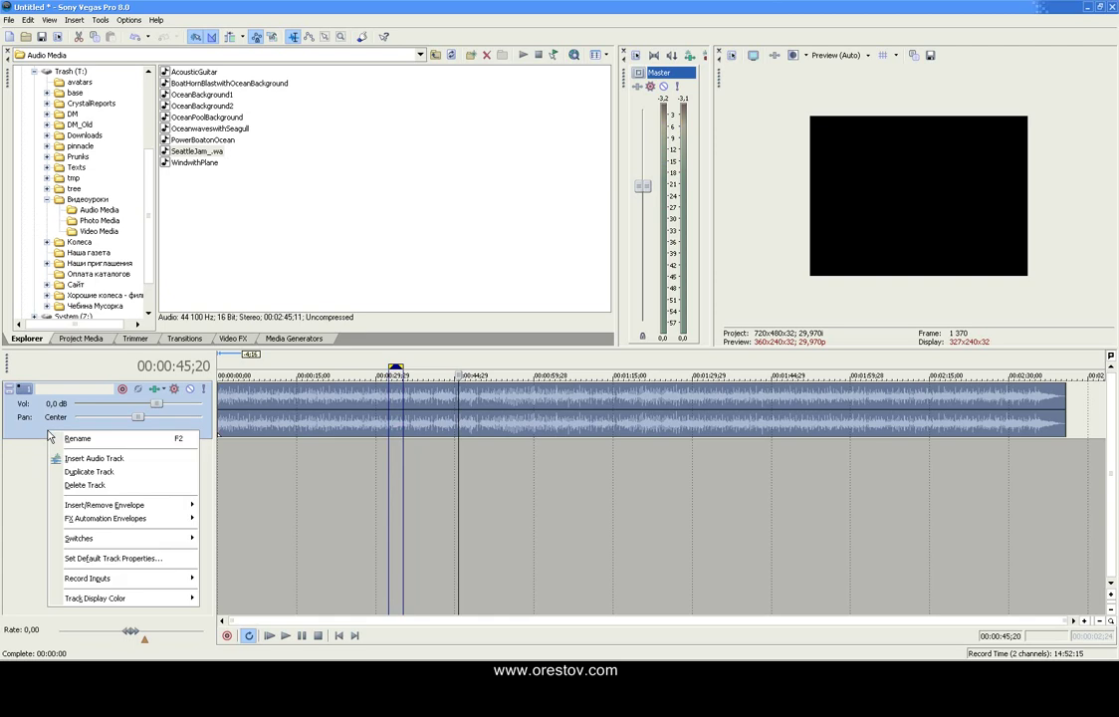
click(71, 485)
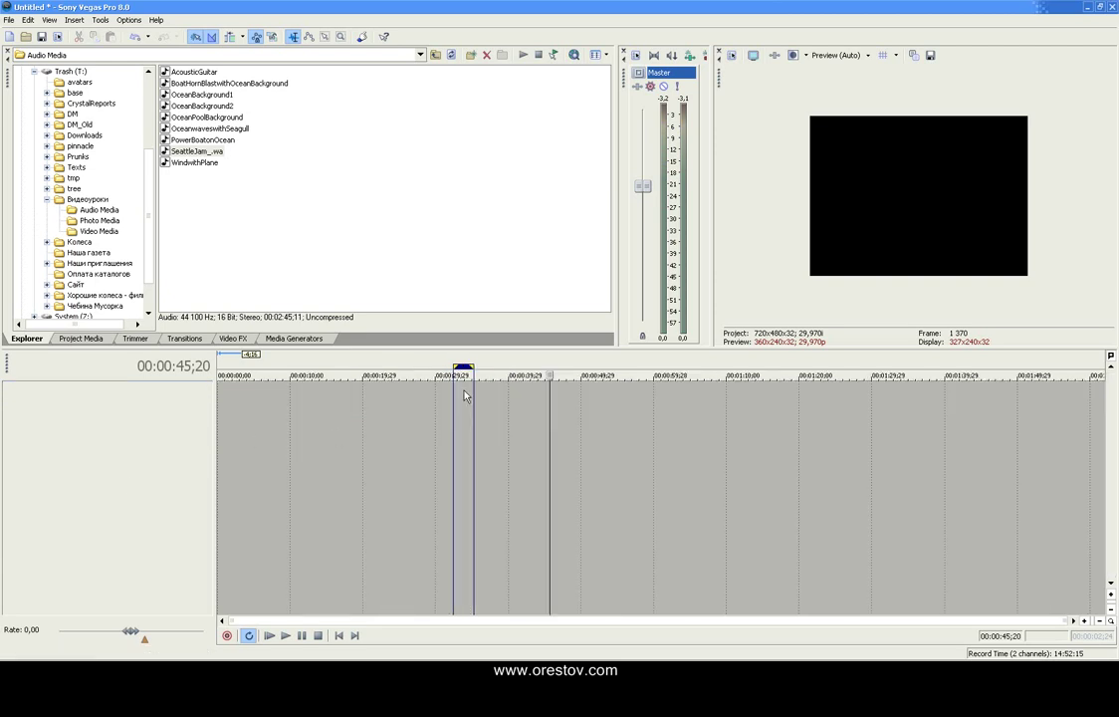
drag(470, 370, 225, 373)
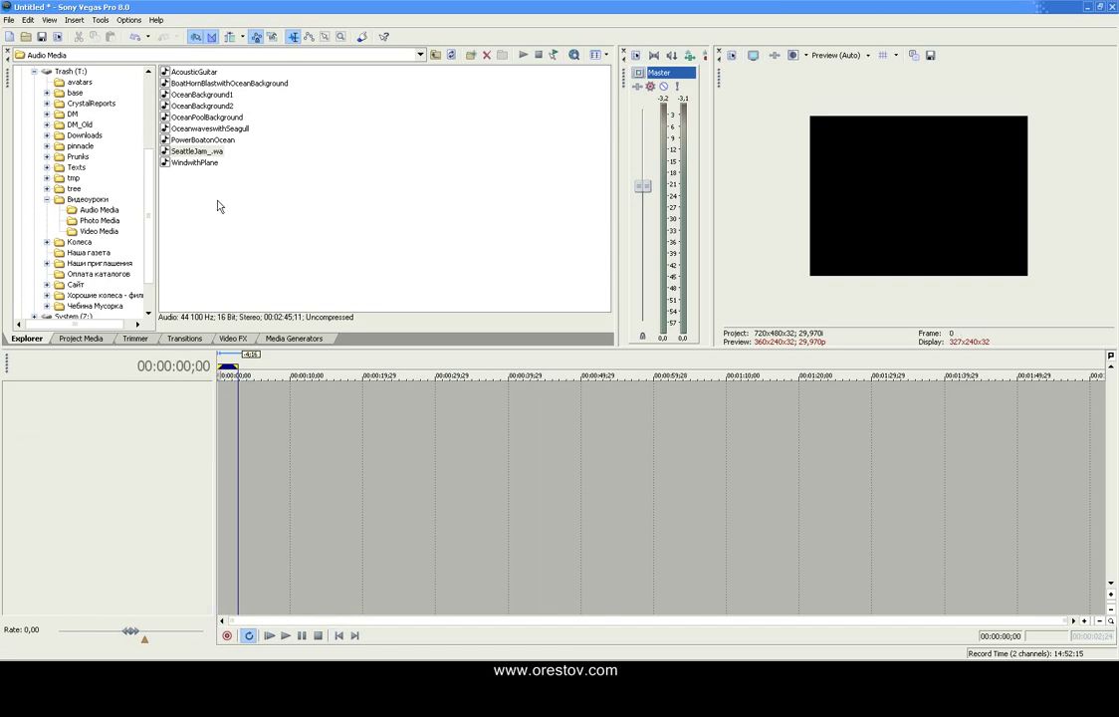
- Add the Seagull_640 clip from the Video Media folder to the start of the empty timeline
click(98, 231)
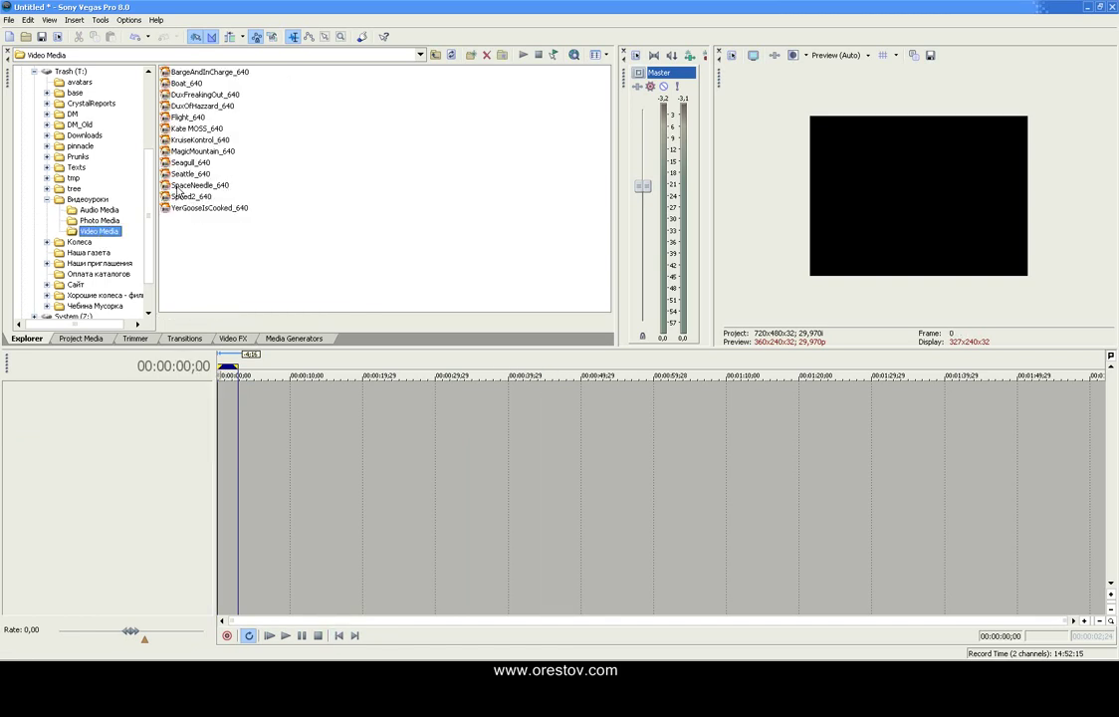
click(197, 163)
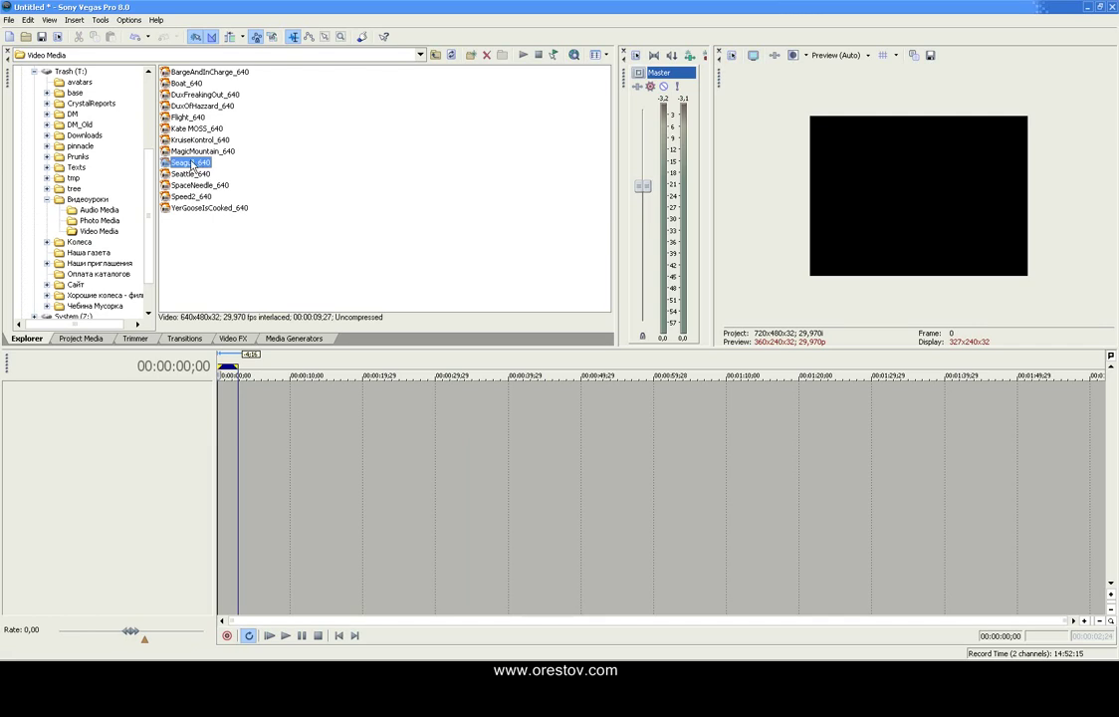
drag(296, 266, 222, 402)
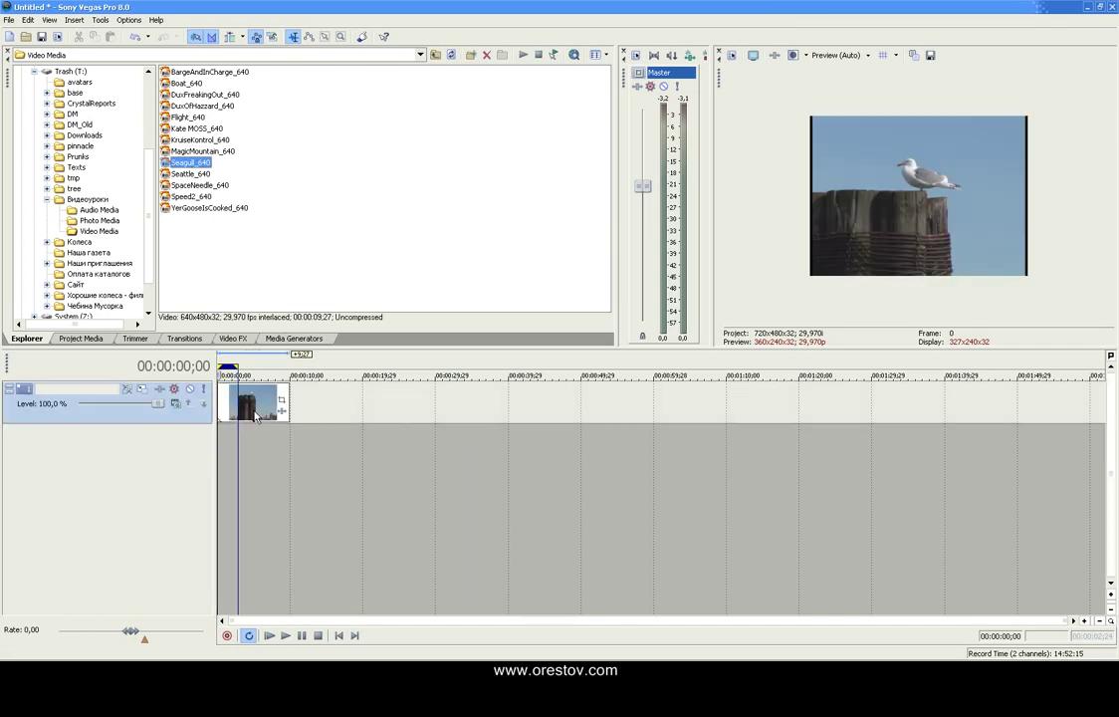
- Play the video event from the start, turn off loop playback, and stop
click(269, 637)
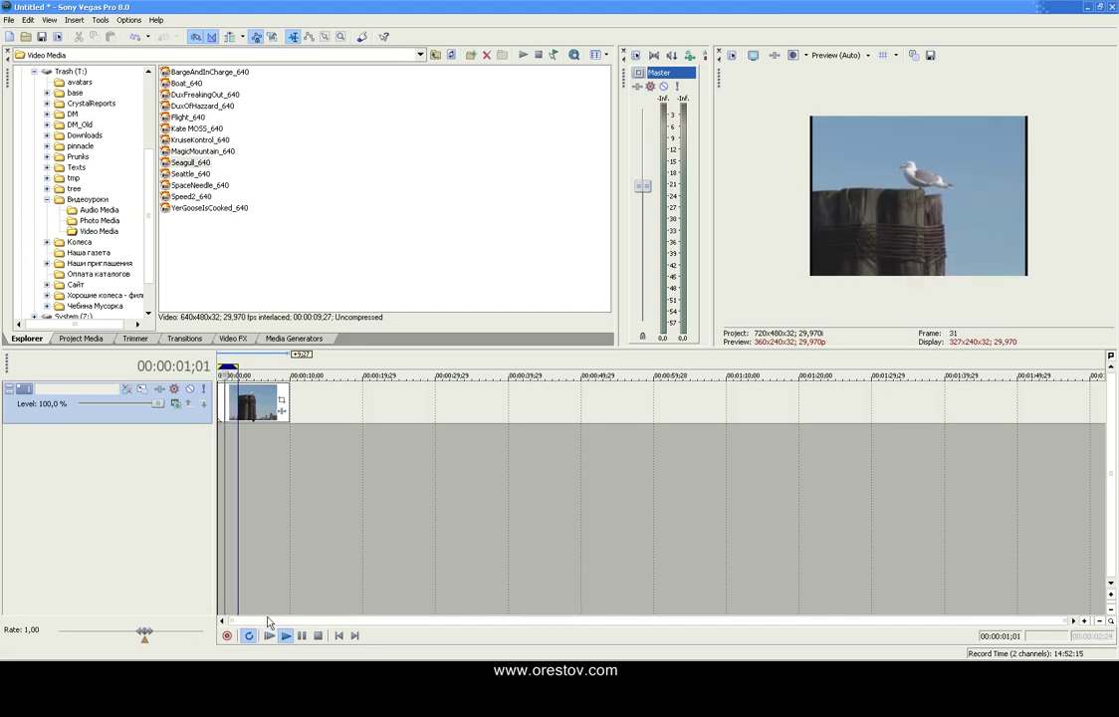
click(249, 637)
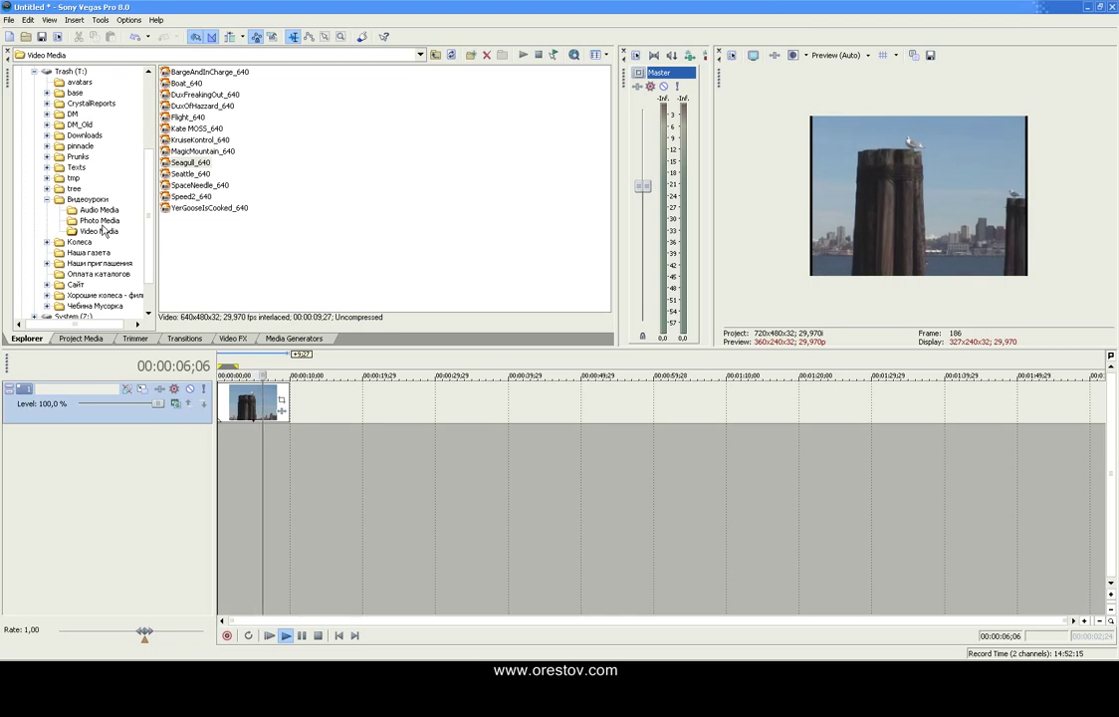
click(319, 635)
- Select the video event at its end edge, play it through without looping, and stop playback
click(284, 401)
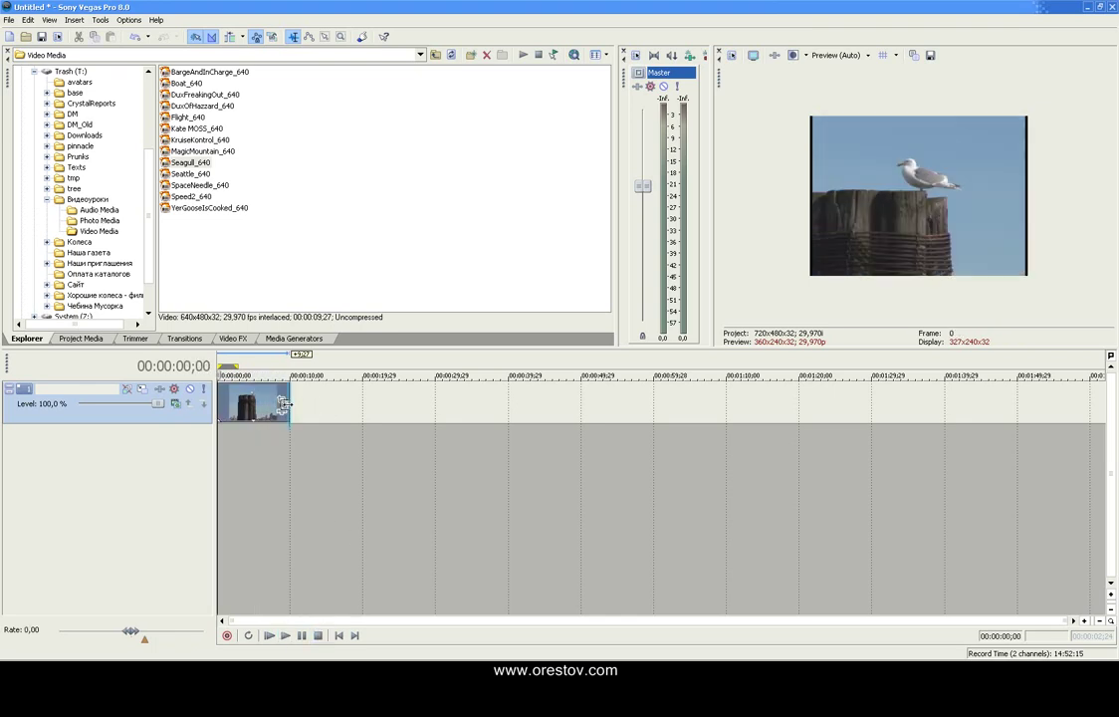
mouse_move(284, 401)
mouse_down()
mouse_move(254, 402)
mouse_move(287, 406)
mouse_up()
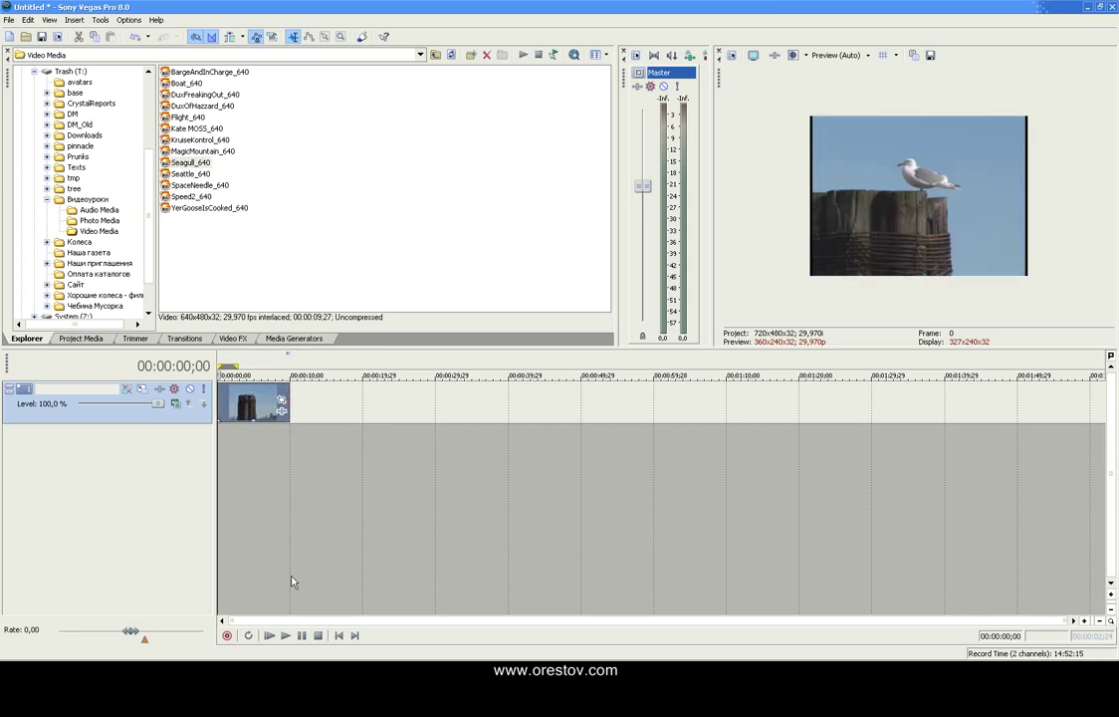
click(284, 636)
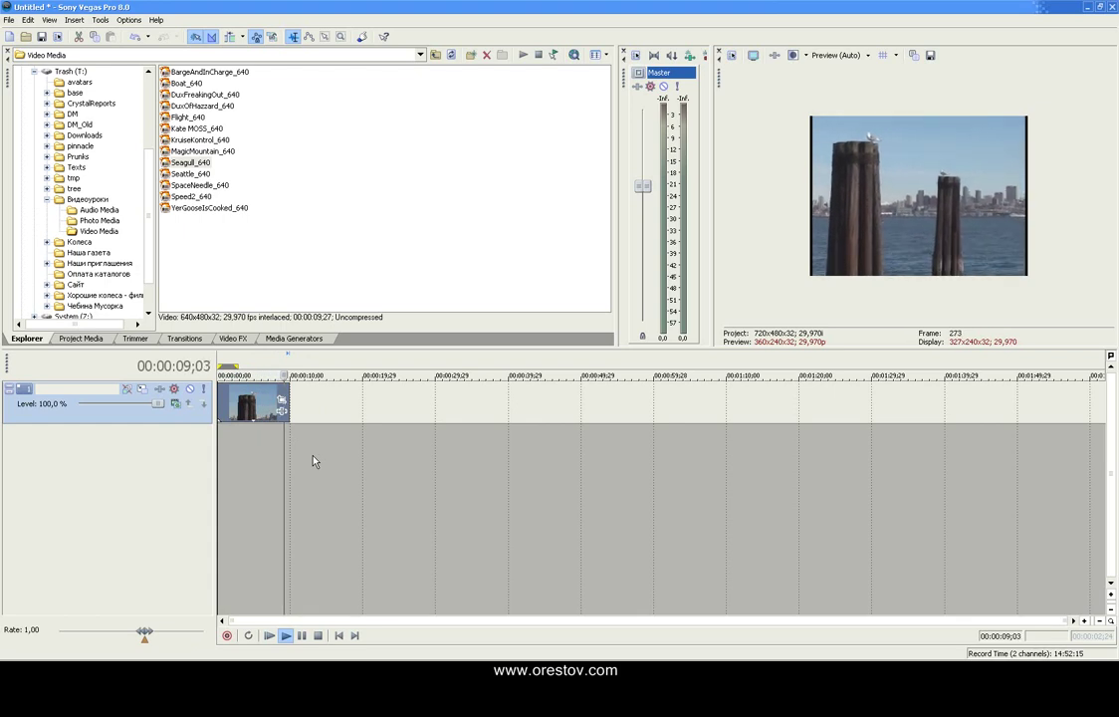
click(318, 635)
- Trim two frames off the end of the video event
scroll(323, 429, up, 4)
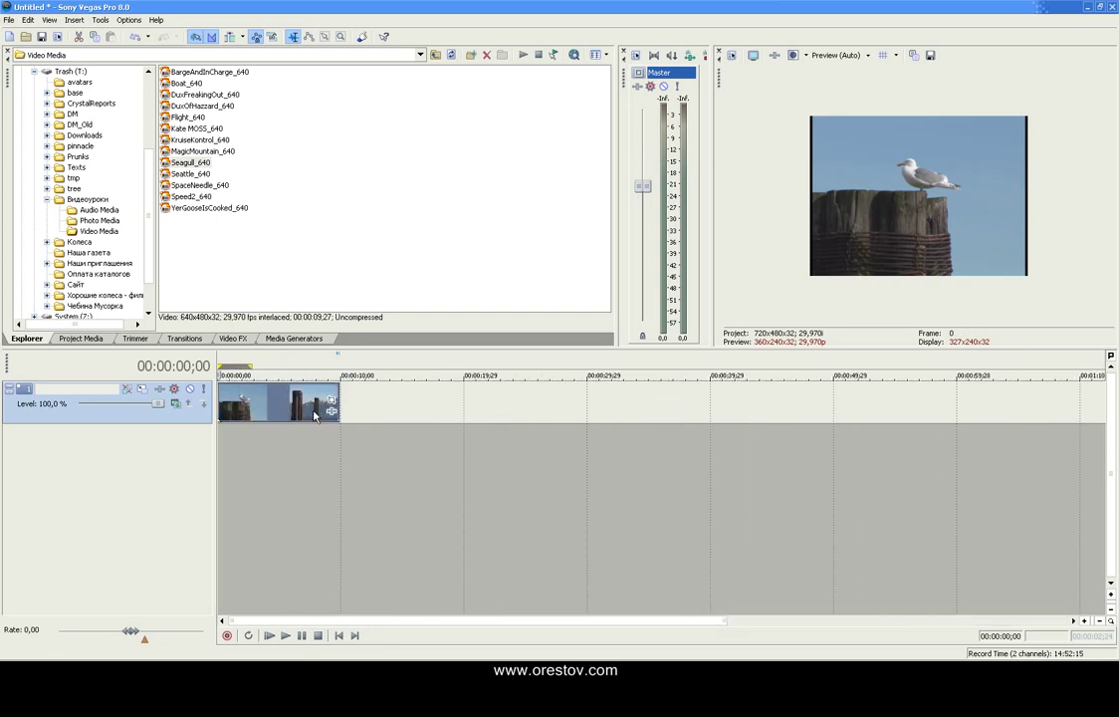
scroll(436, 417, up, 1)
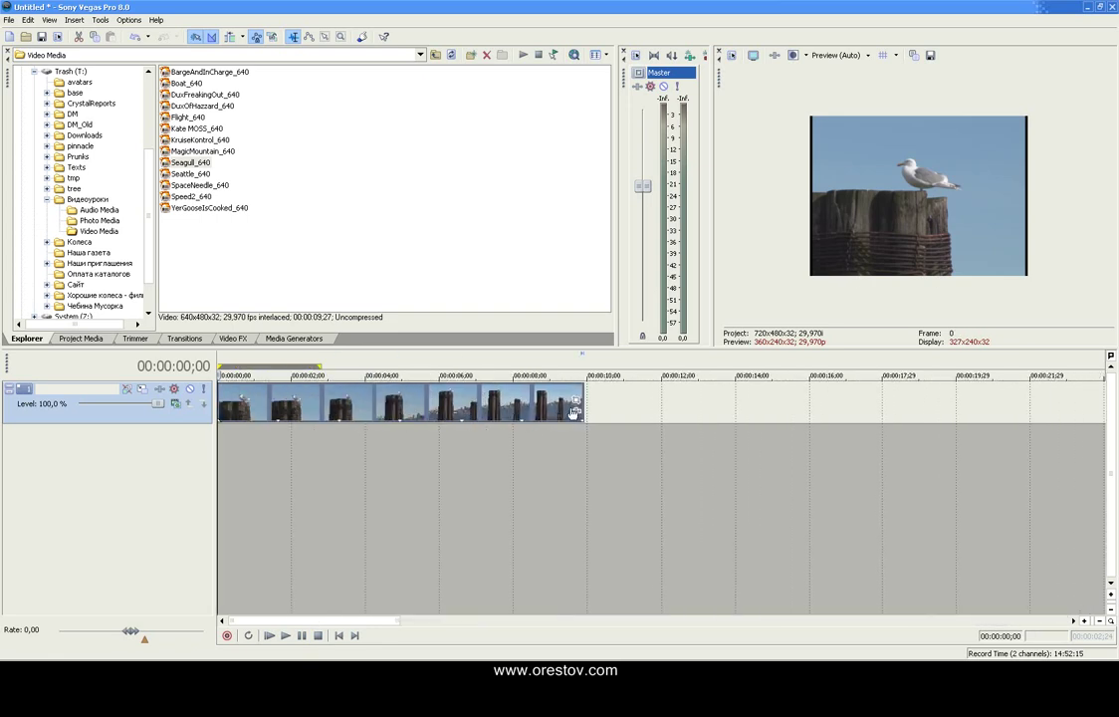
drag(578, 404, 576, 406)
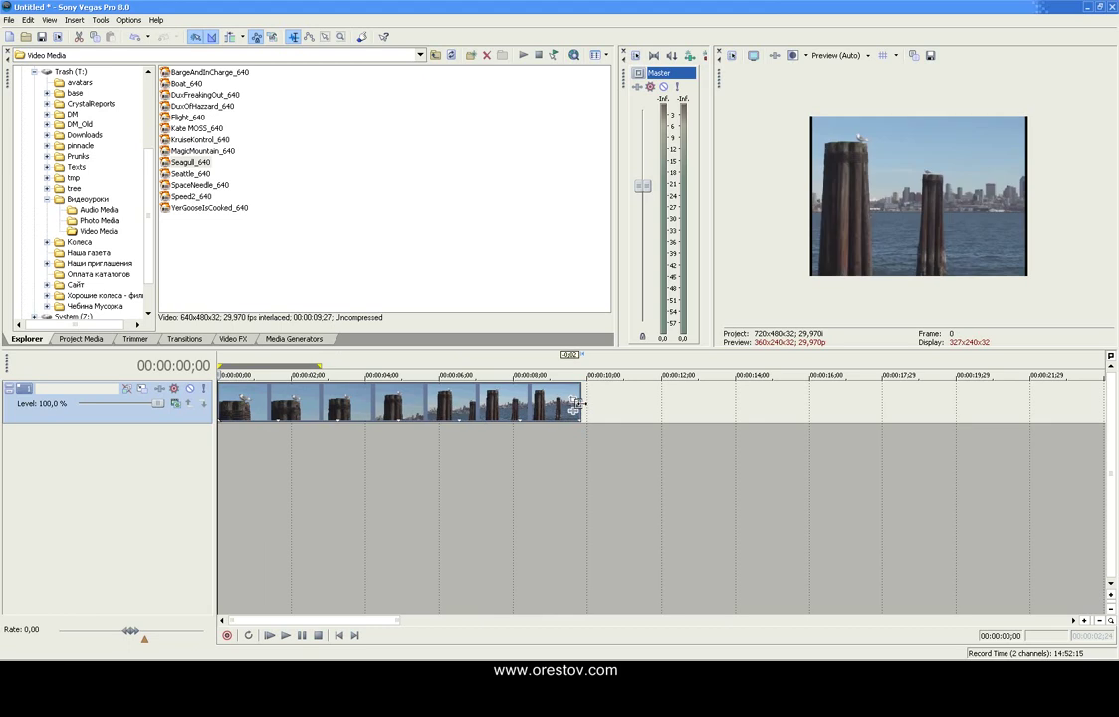
- Scrub to 00:00:07;18, trim the video event's end to the cursor, and play past the new end
click(484, 475)
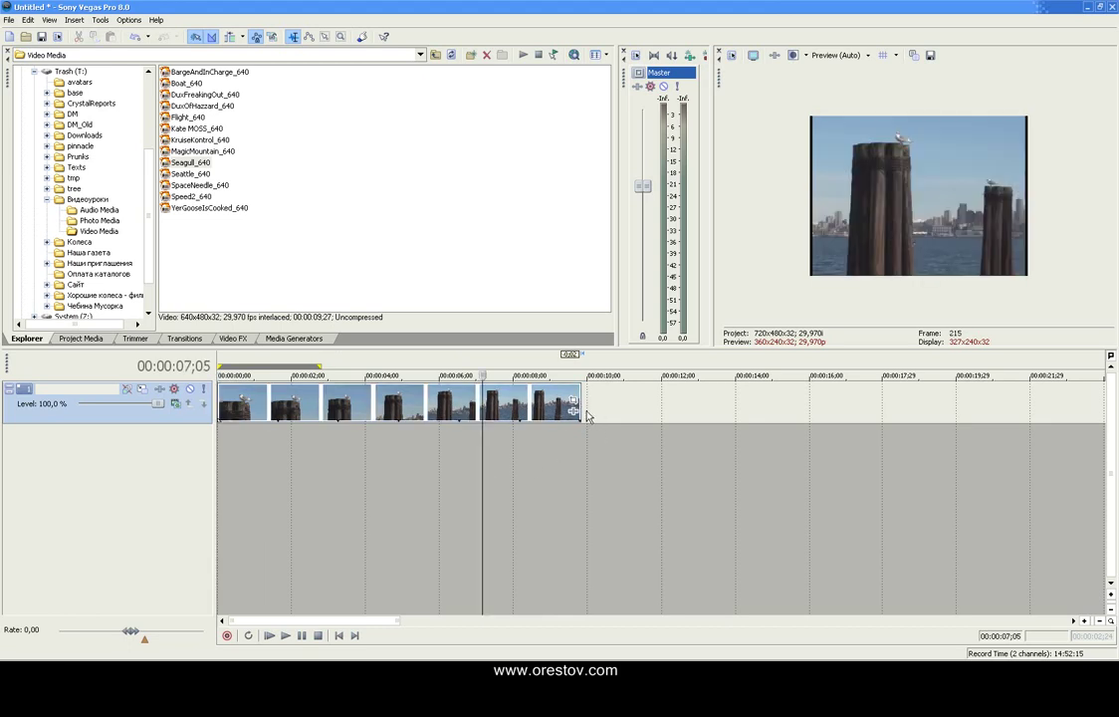
key(space)
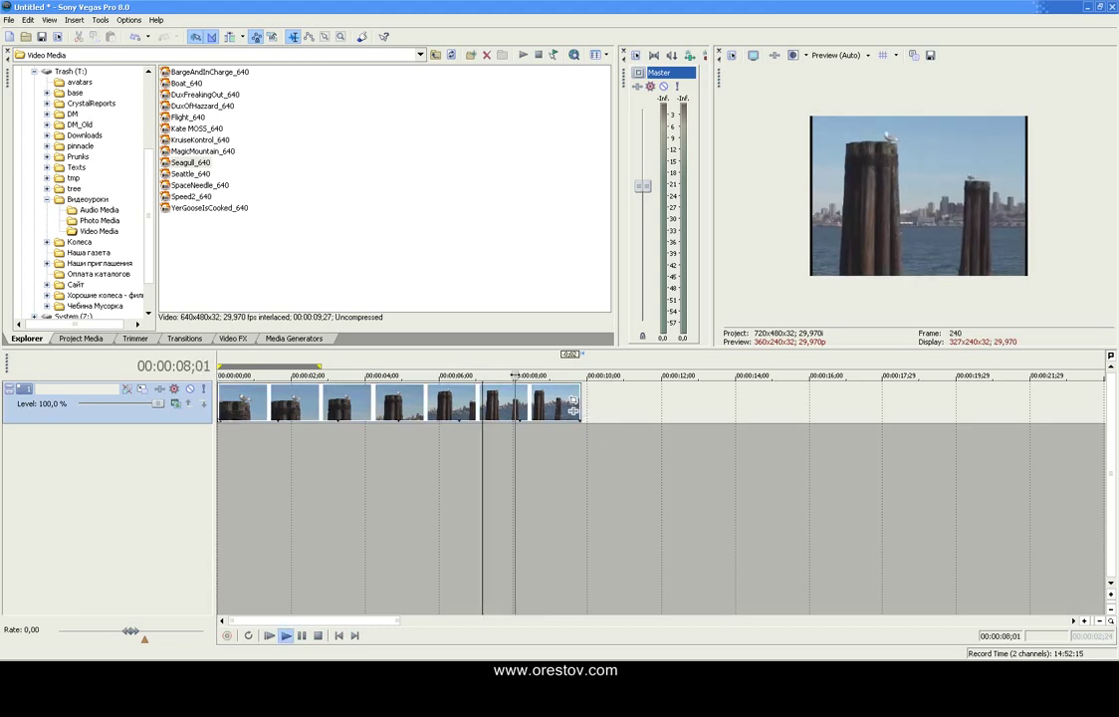
key(j)
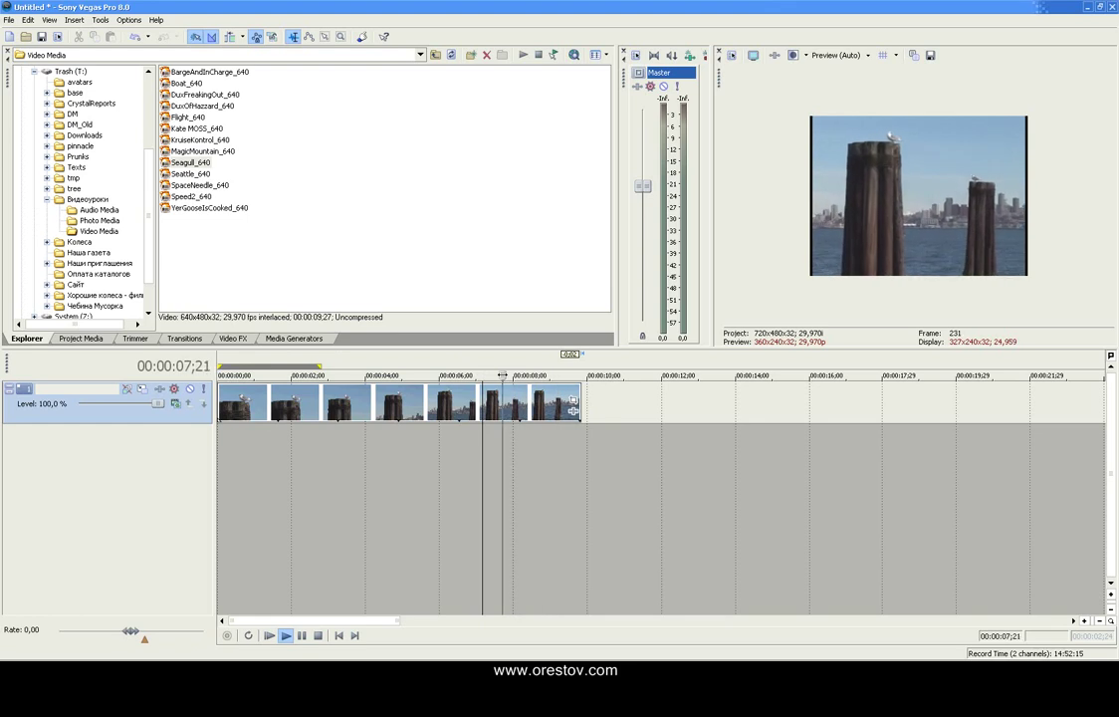
drag(495, 375, 498, 376)
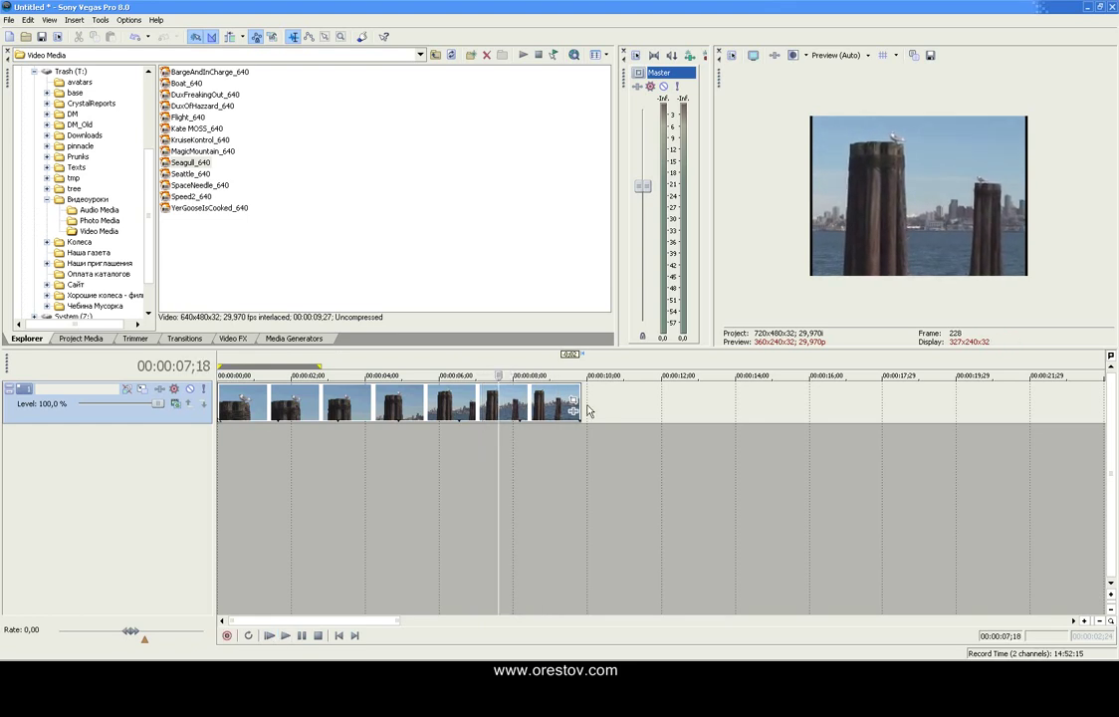
drag(577, 407, 494, 405)
click(268, 636)
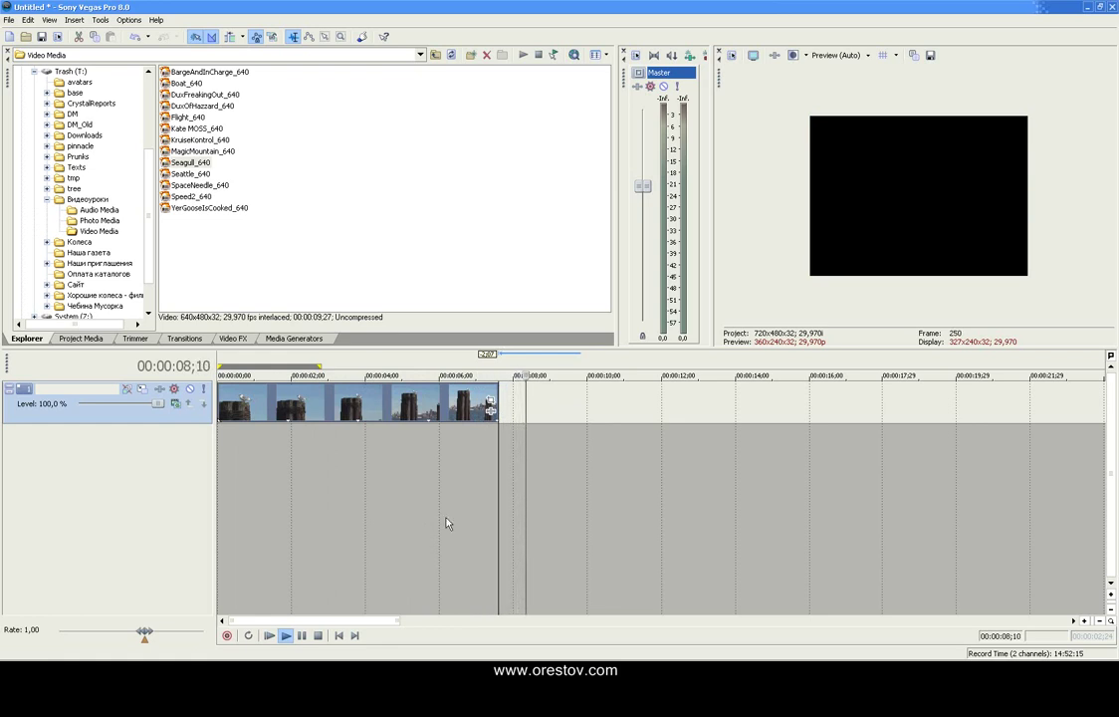
click(317, 635)
- Scrub to 00:00:05;15, trim the video event's end to that point, and play the shortened event
drag(496, 375, 421, 375)
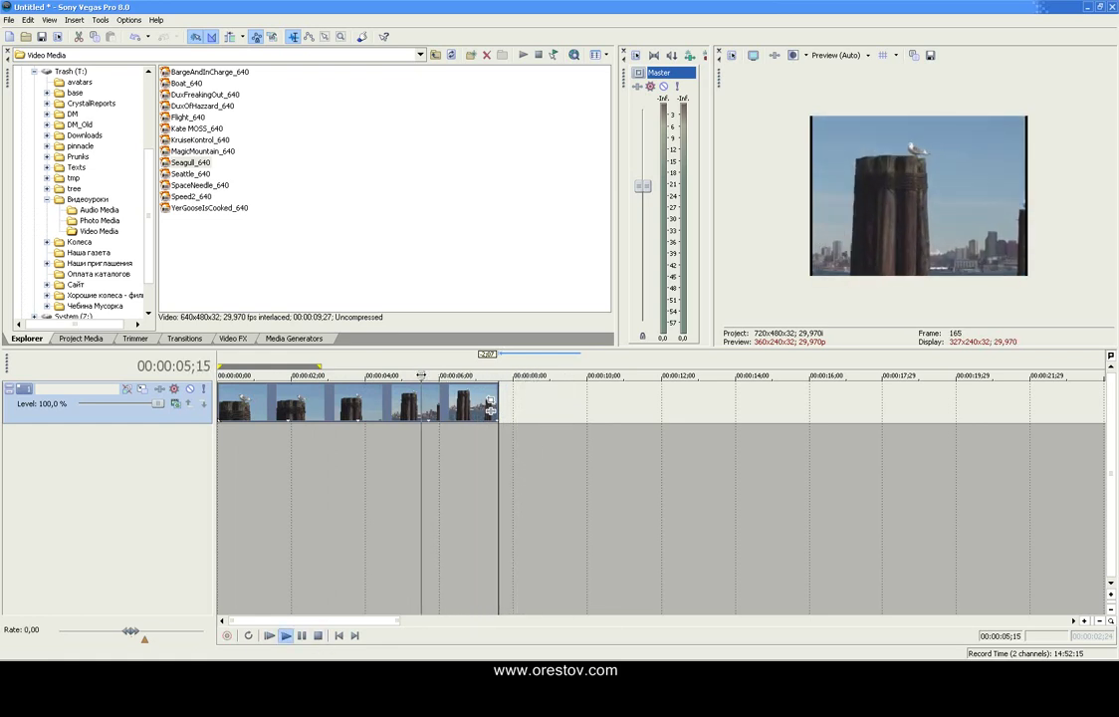
drag(496, 392, 421, 398)
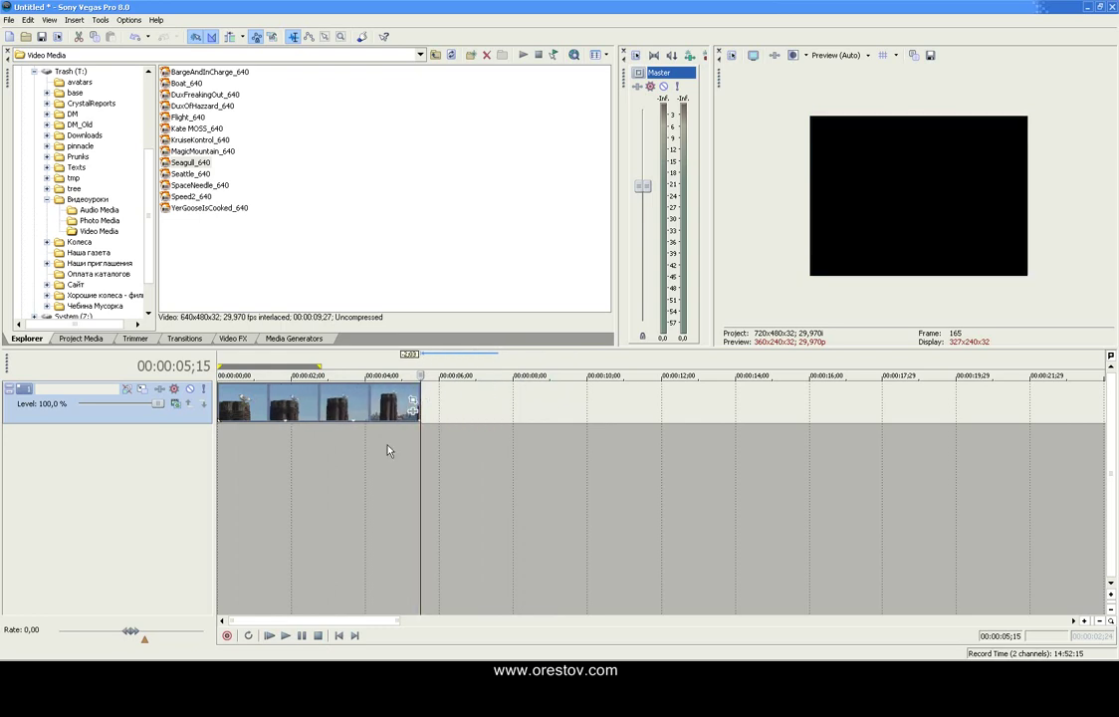
click(303, 485)
key(space)
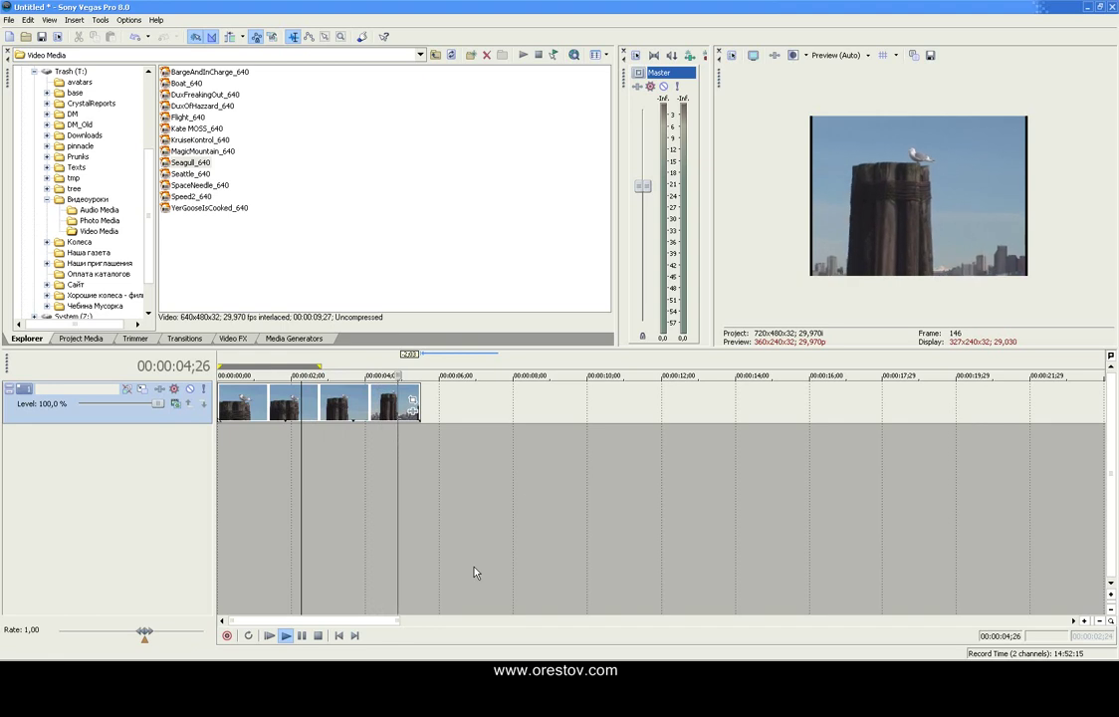
click(377, 484)
- Extend the video event's end beyond its source length, past 00:00:10;00, and play the repeated part from 00:00:08;09
drag(416, 402, 579, 408)
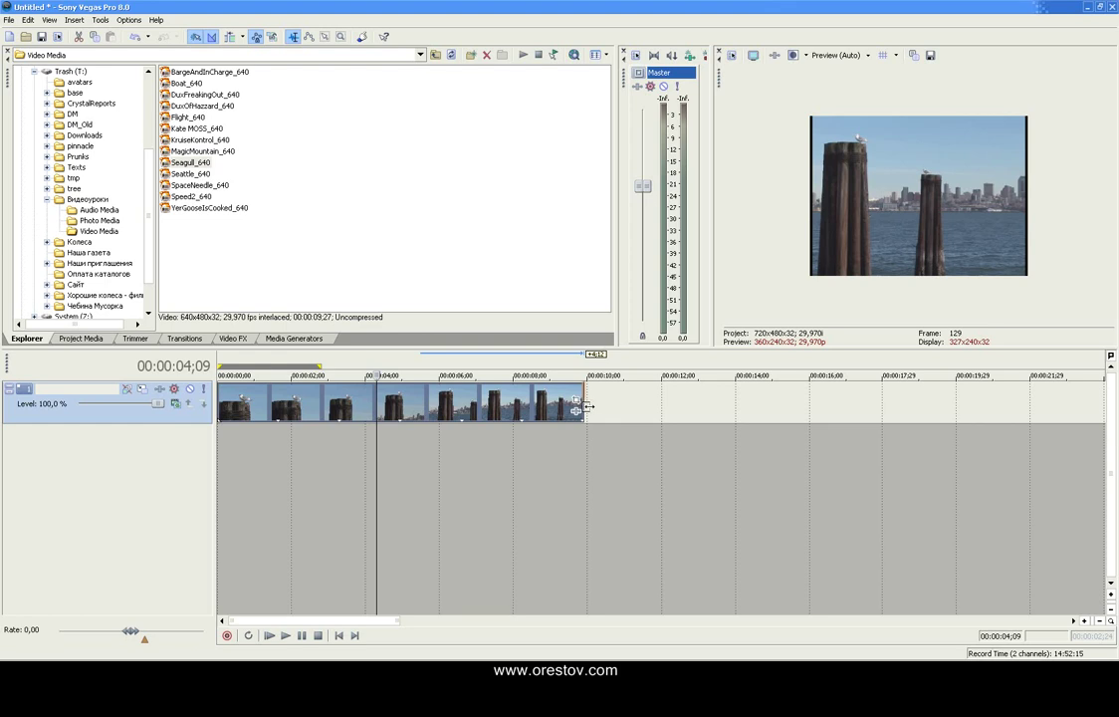
drag(587, 406, 597, 405)
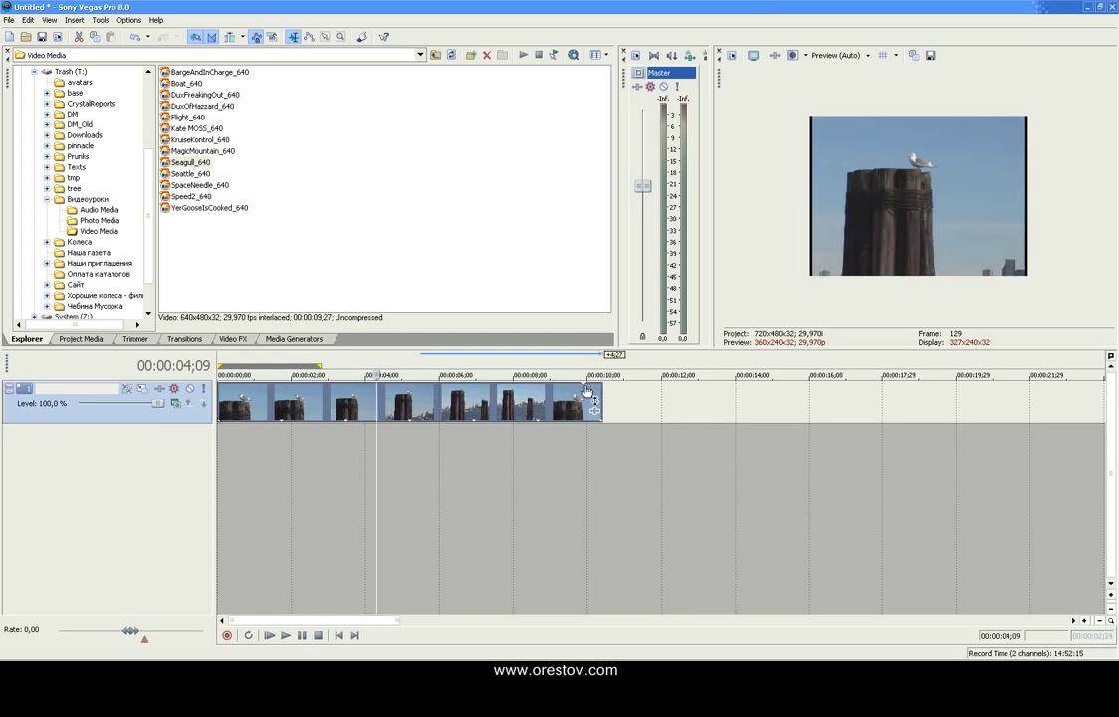
drag(597, 406, 600, 402)
click(525, 480)
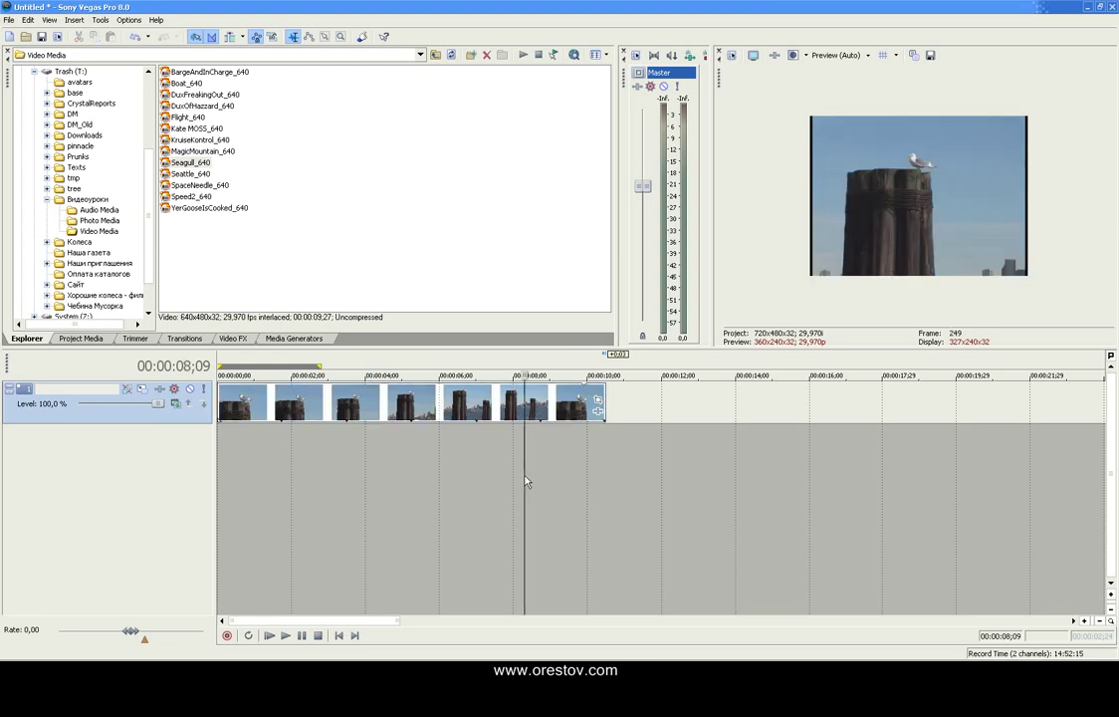
click(285, 637)
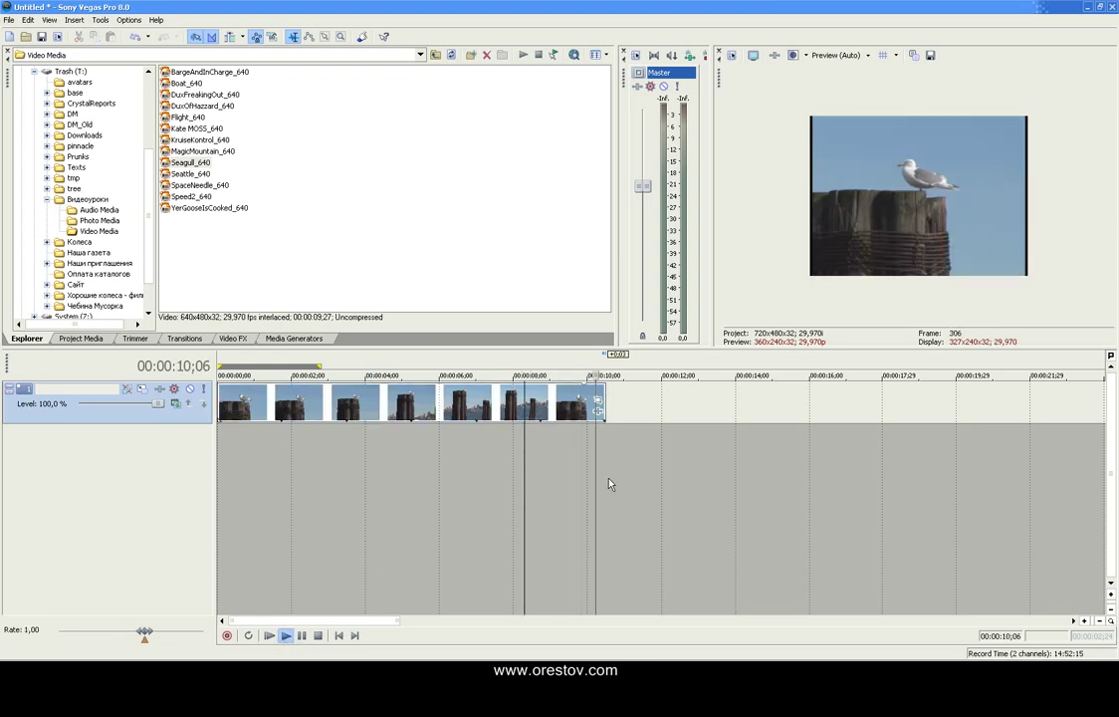
click(318, 635)
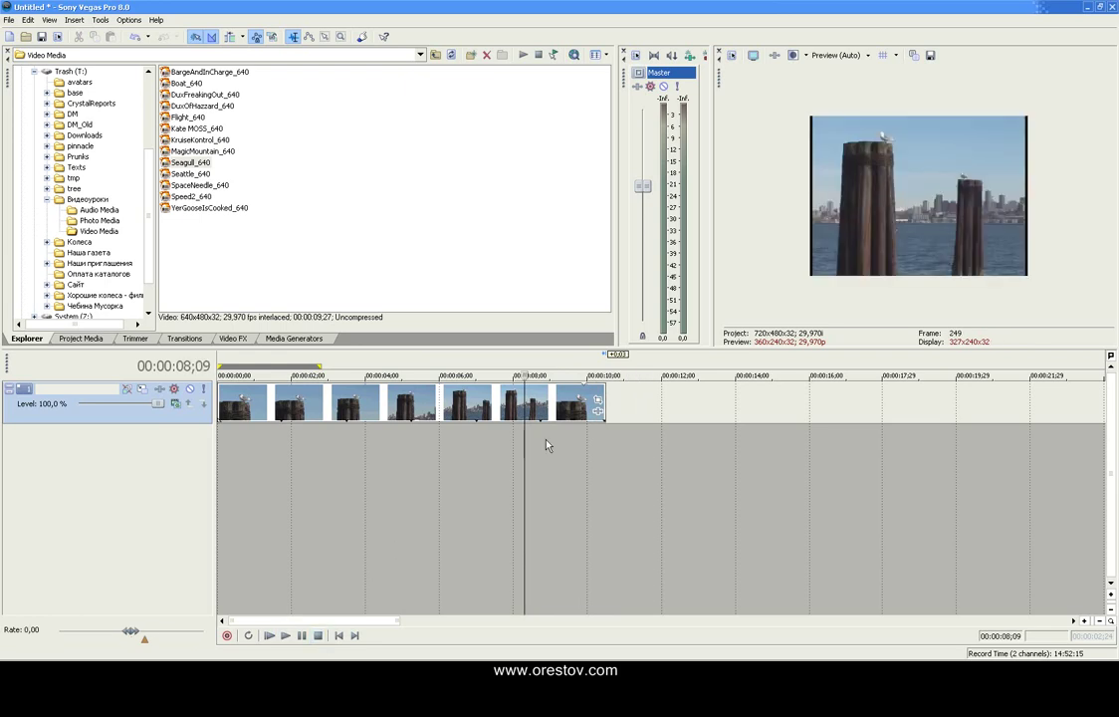
- Trim the end of the video event back to 00:00:06;00
drag(600, 402, 427, 402)
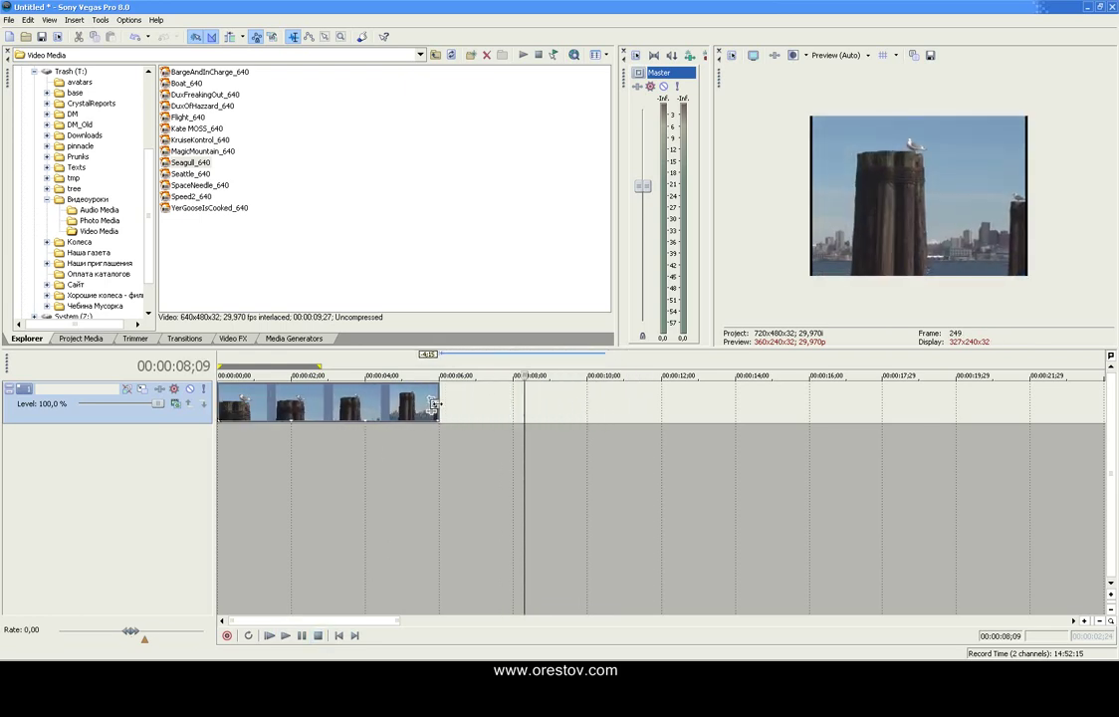
scroll(324, 433, down, 5)
scroll(293, 426, up, 3)
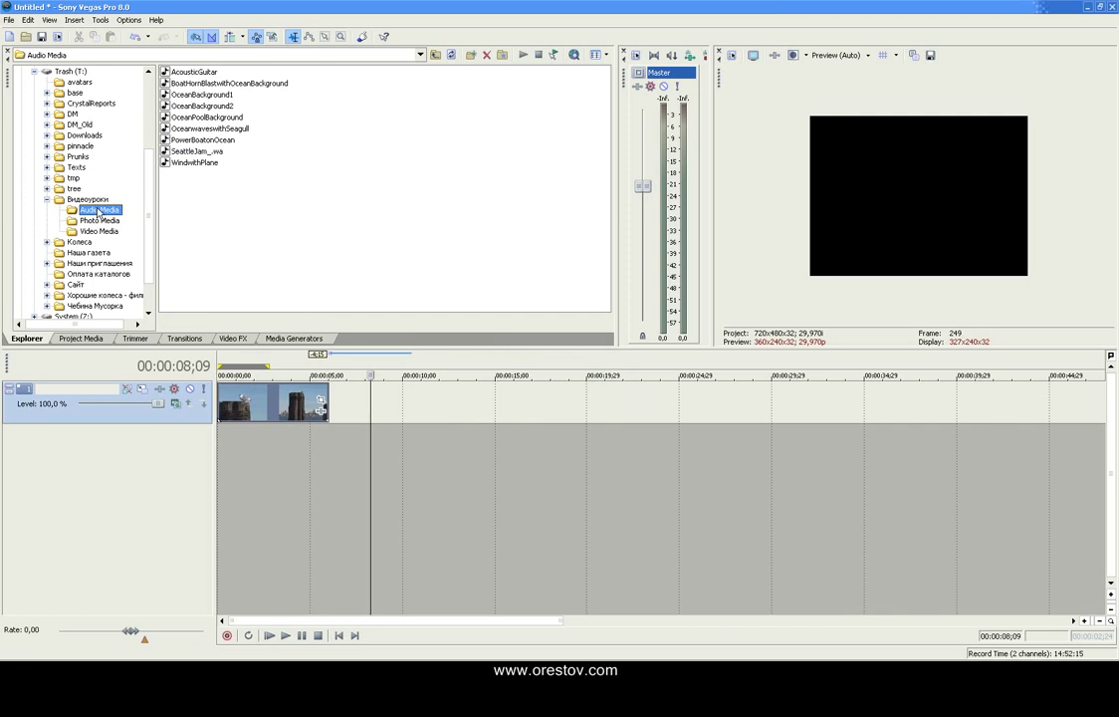
- Add the SeattleJam audio file from the Audio Media folder on a new track below the video, and play both from the start
drag(194, 150, 231, 446)
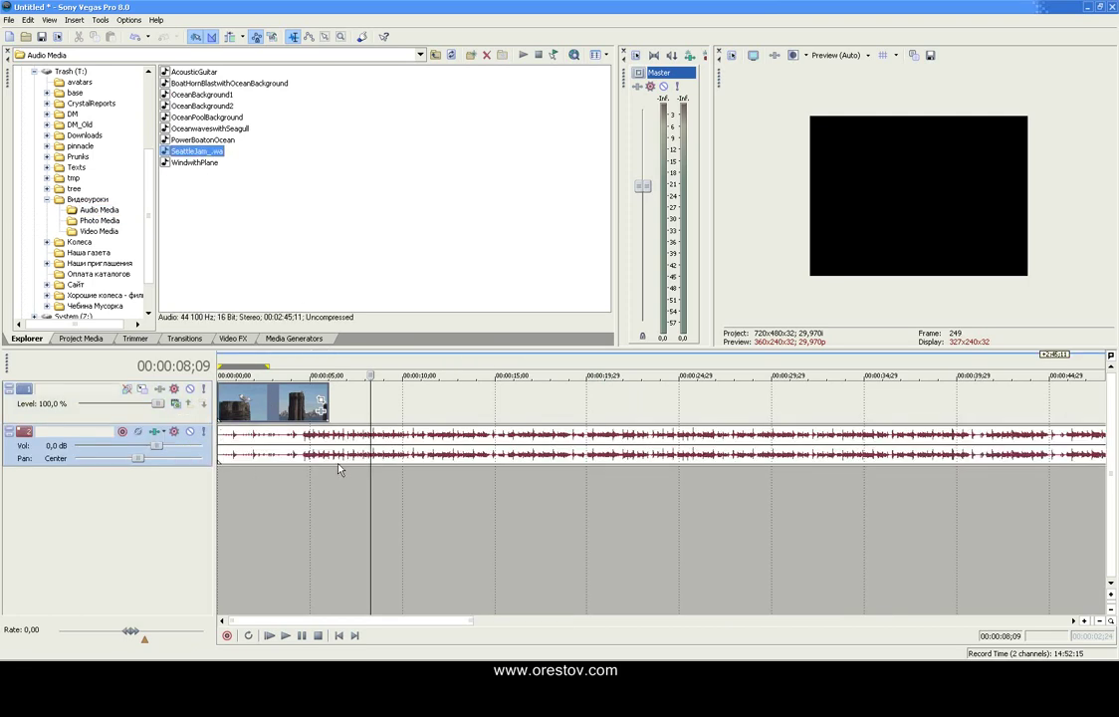
click(285, 637)
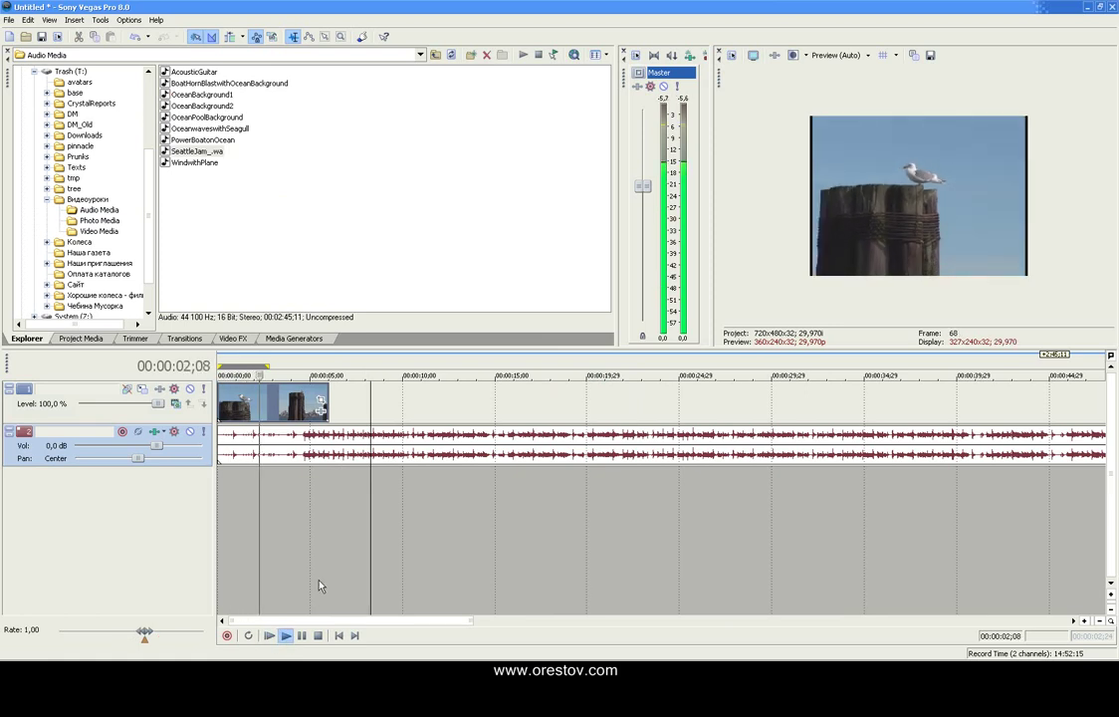
click(319, 636)
- Trim the quiet opening, about 4;17, off the audio event and move the event back to the timeline start
drag(219, 453, 298, 454)
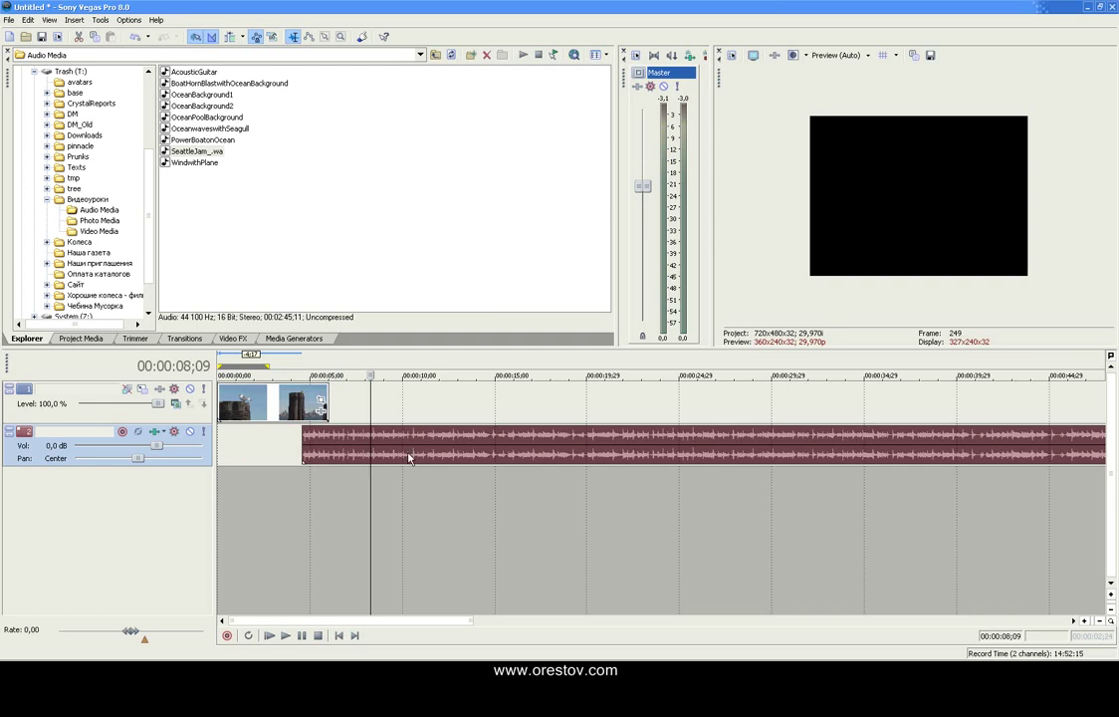
key(ctrl+z)
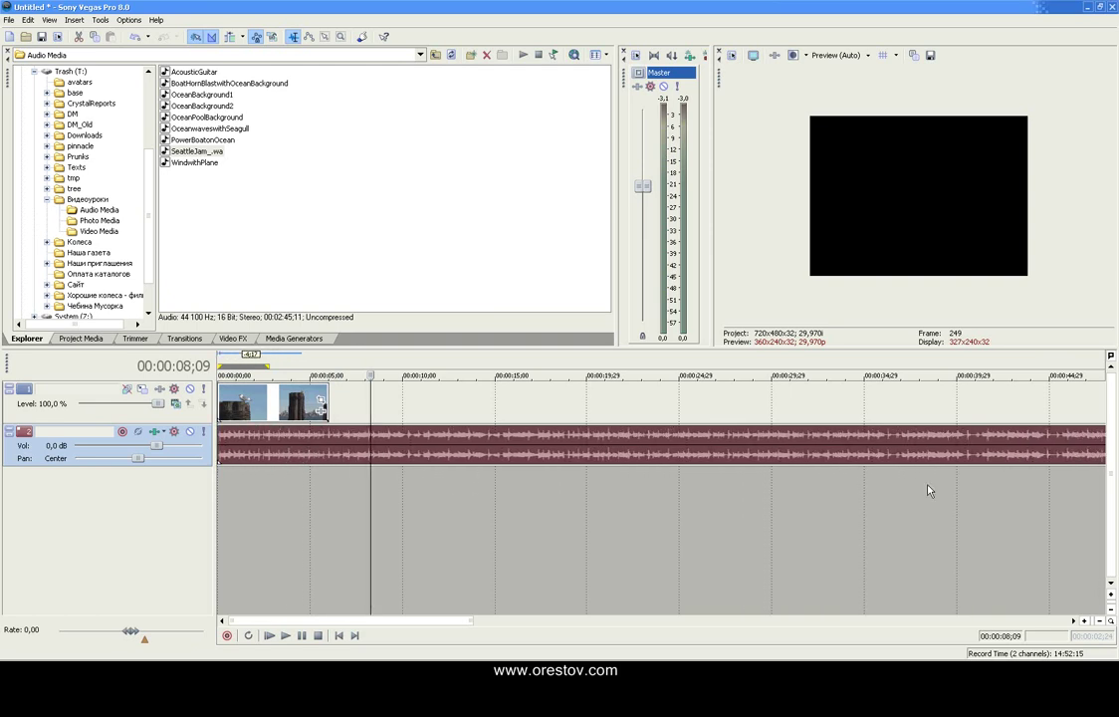
- Trim the end of the audio event to match the end of the video event at 00:00:06;00
mouse_move(354, 624)
mouse_down()
mouse_move(457, 624)
mouse_move(374, 620)
mouse_up()
scroll(350, 529, down, 4)
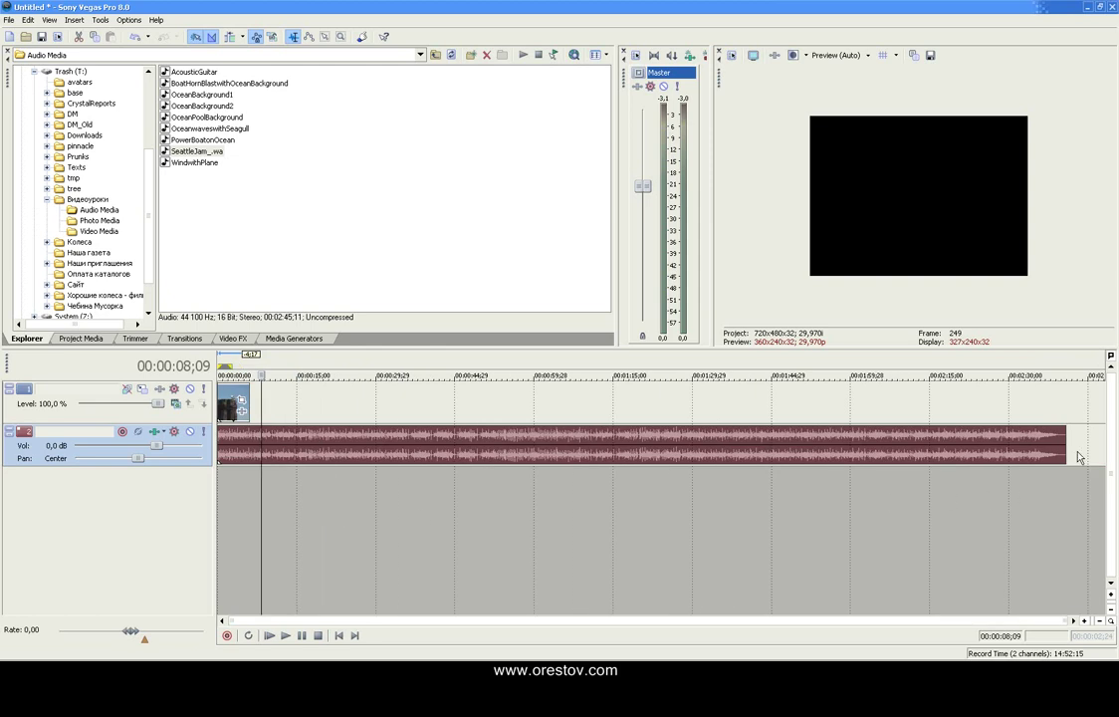
drag(1064, 451, 251, 451)
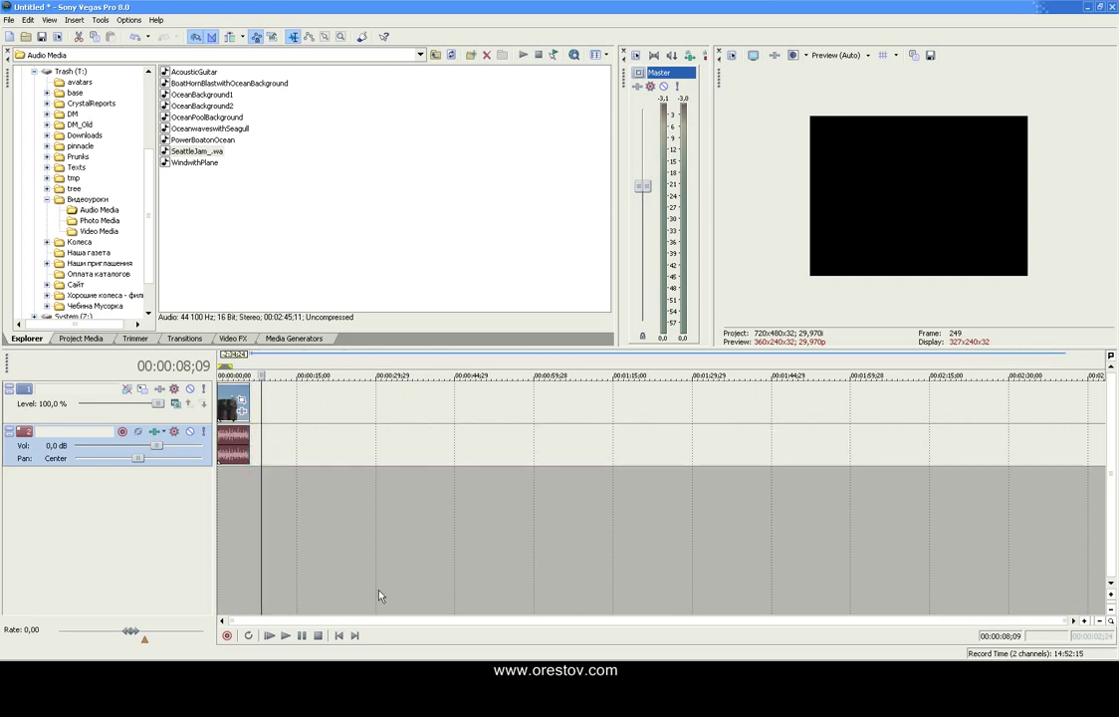
- Turn on loop playback, set the loop region to span both events from the start to 00:00:06;00, and play from the start
scroll(306, 513, up, 4)
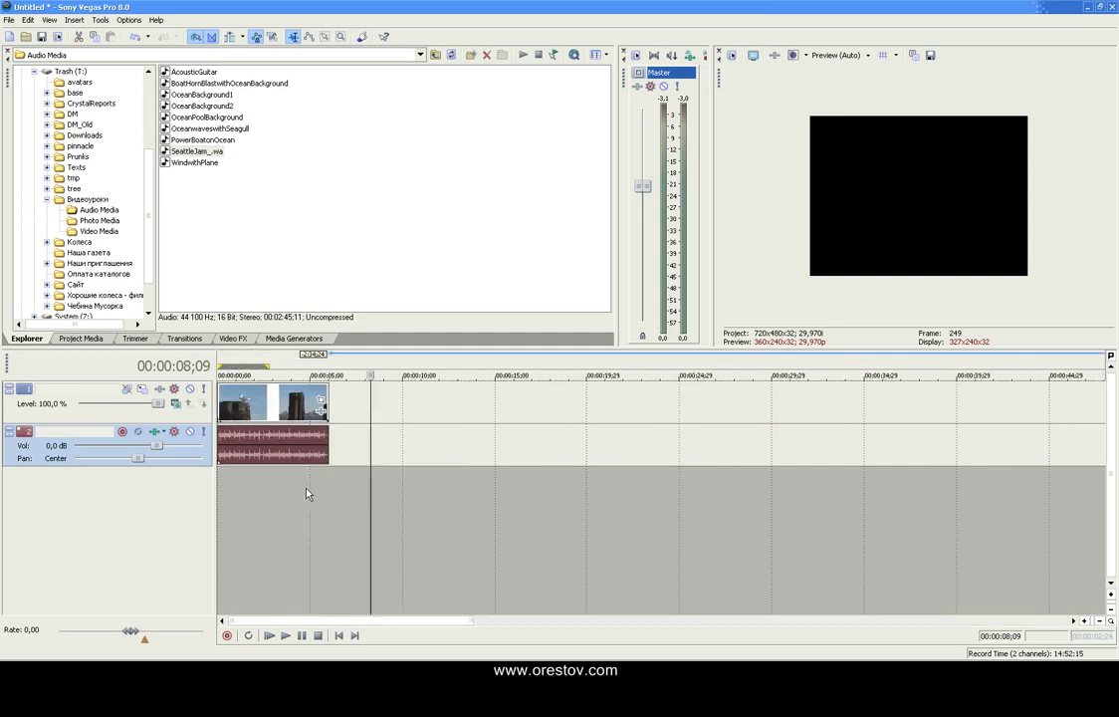
click(269, 638)
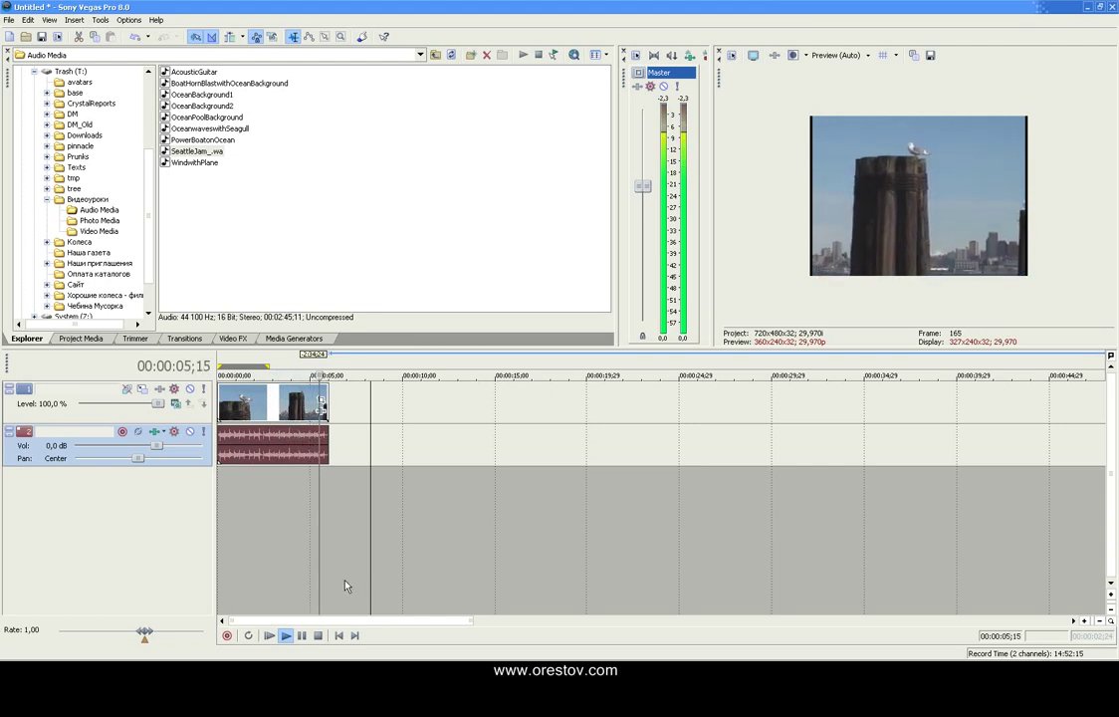
click(248, 635)
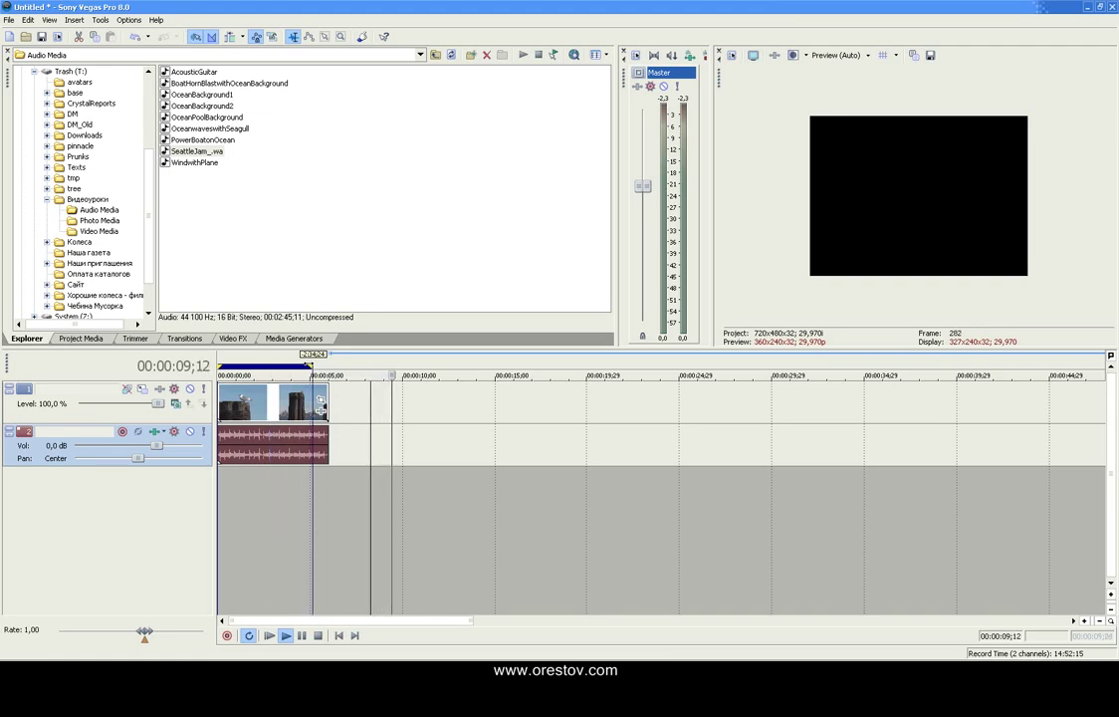
click(269, 635)
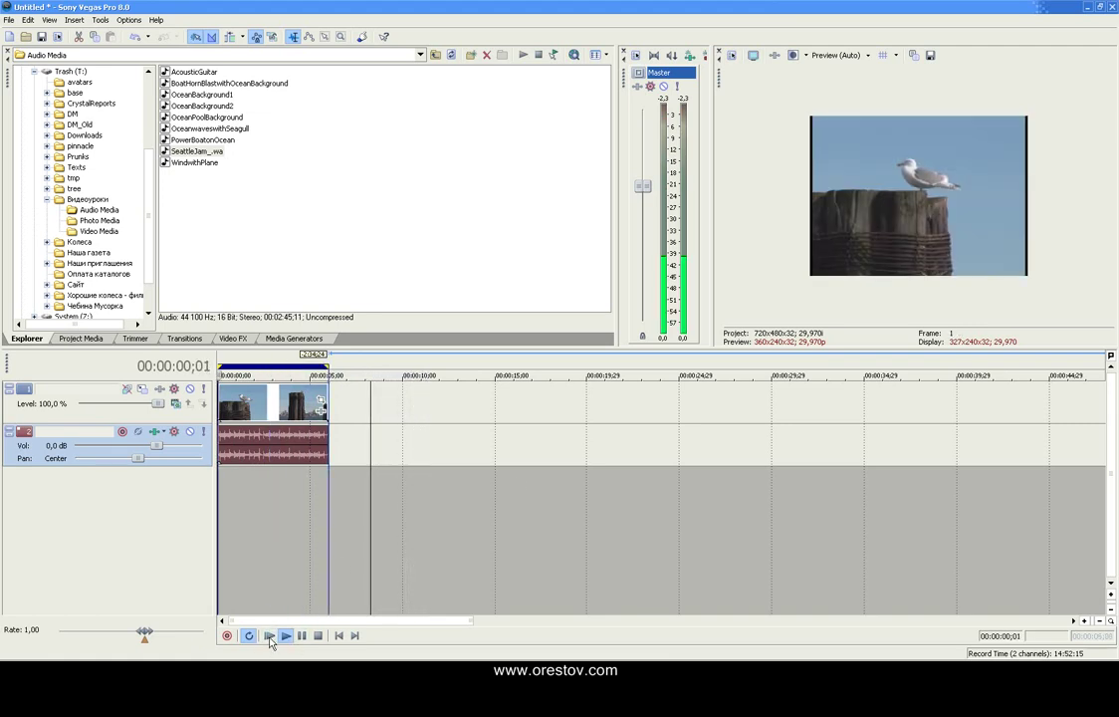
- Lower the master output level during playback and stop playback
drag(643, 186, 645, 225)
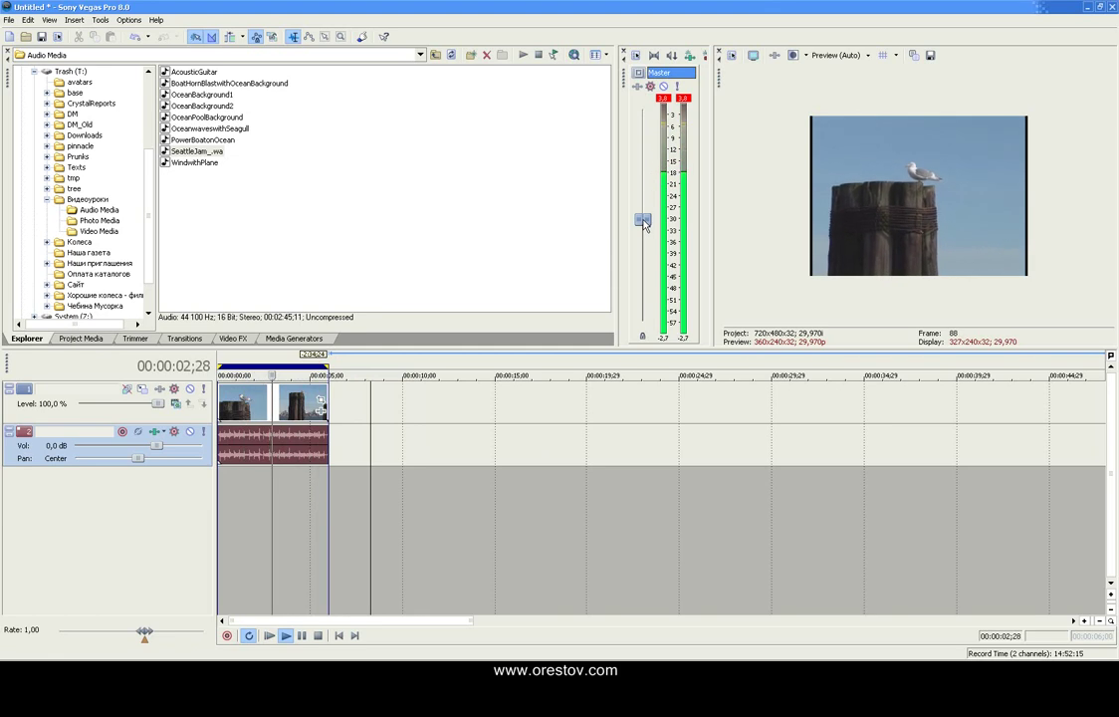
click(451, 518)
click(319, 637)
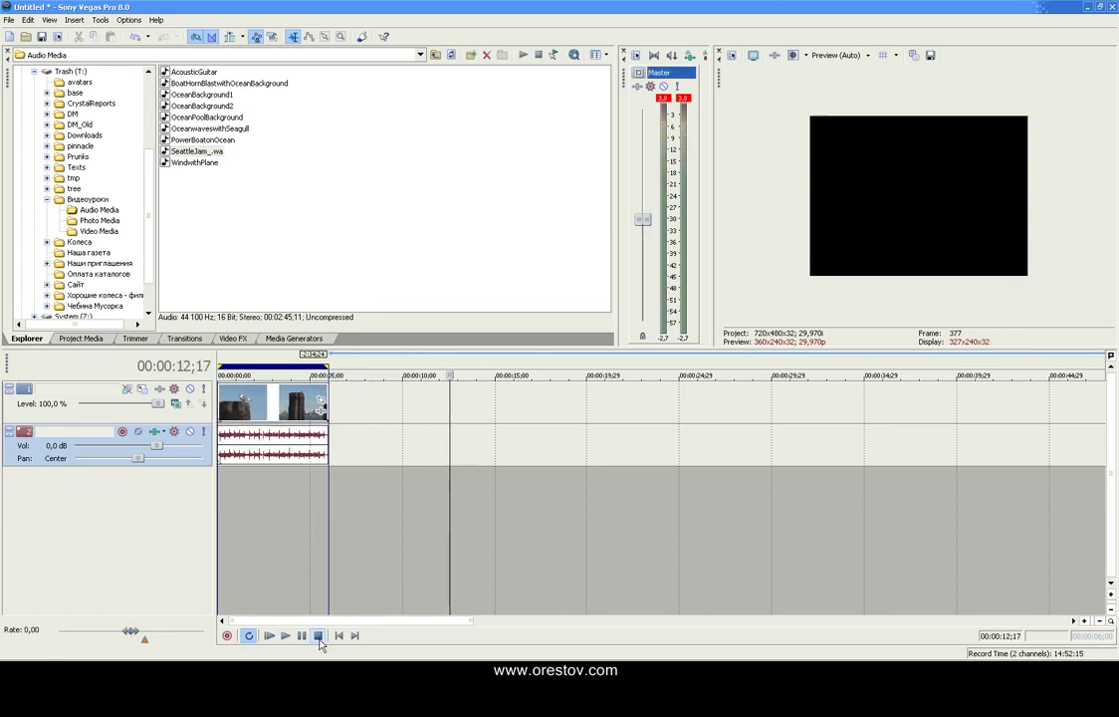
- Collapse the loop region to the start of the timeline
click(357, 517)
drag(329, 367, 229, 367)
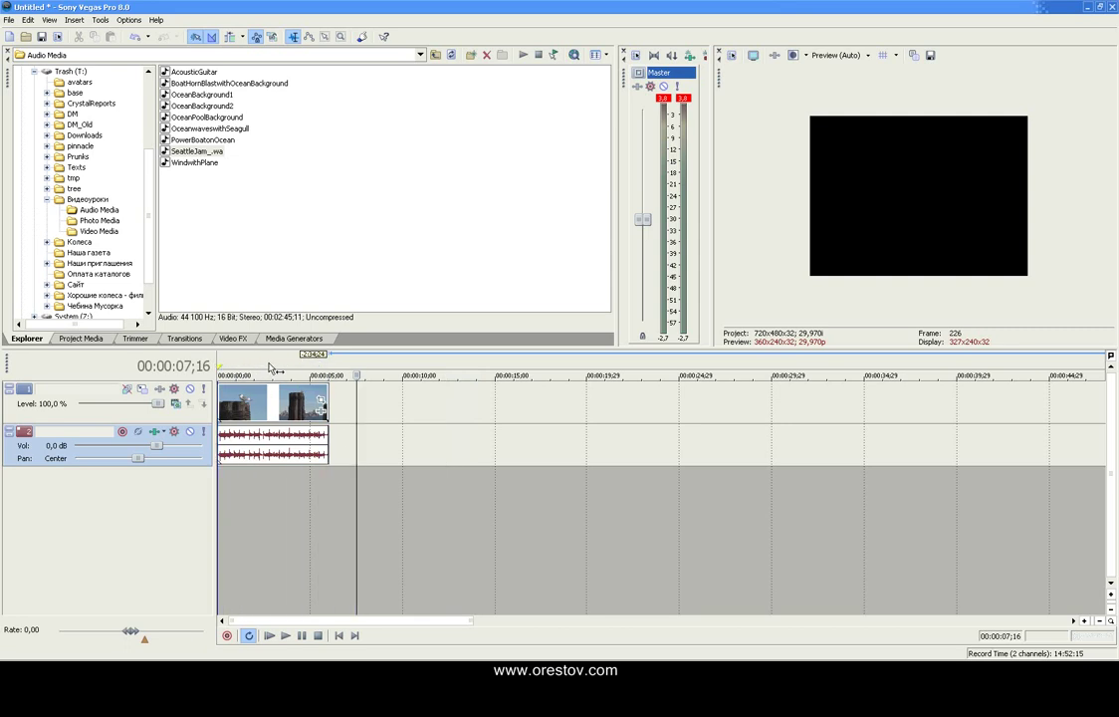
- Insert a marker at 00:00:01;08 and name it "Птичка"
scroll(348, 455, up, 8)
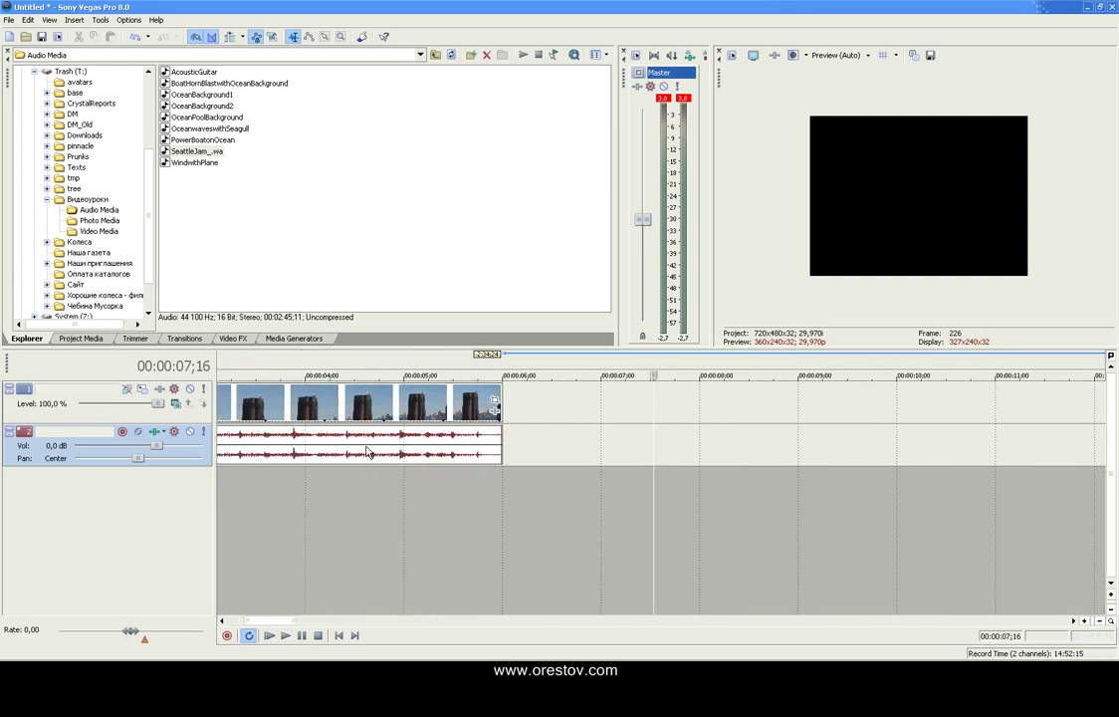
click(229, 620)
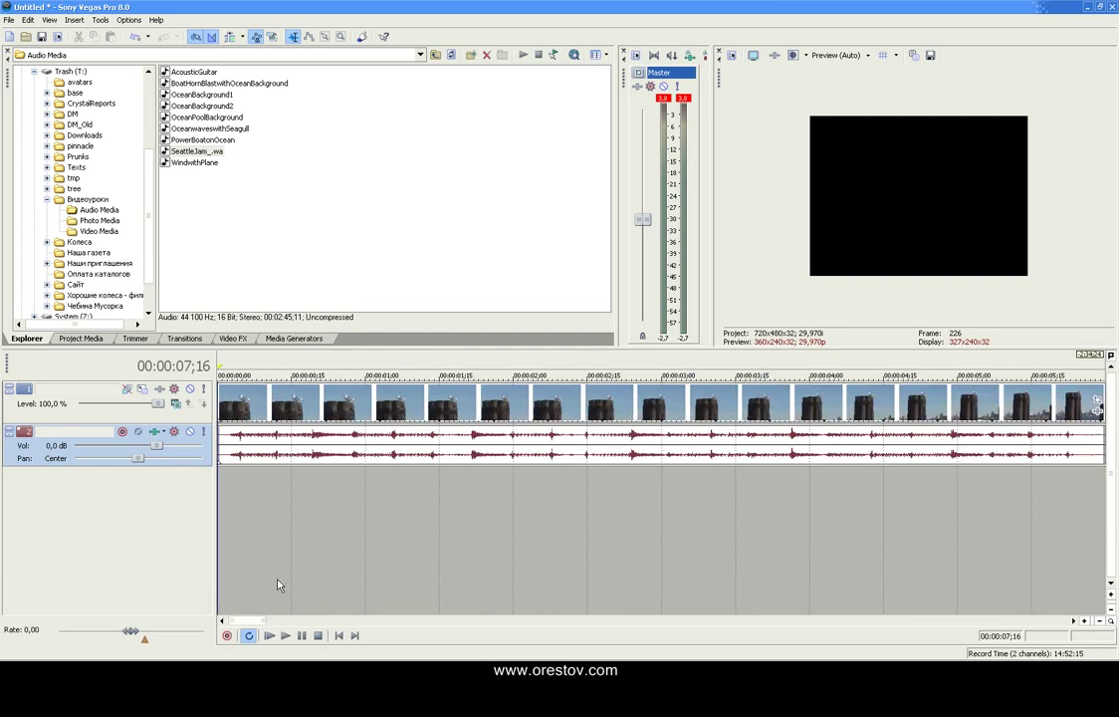
click(405, 364)
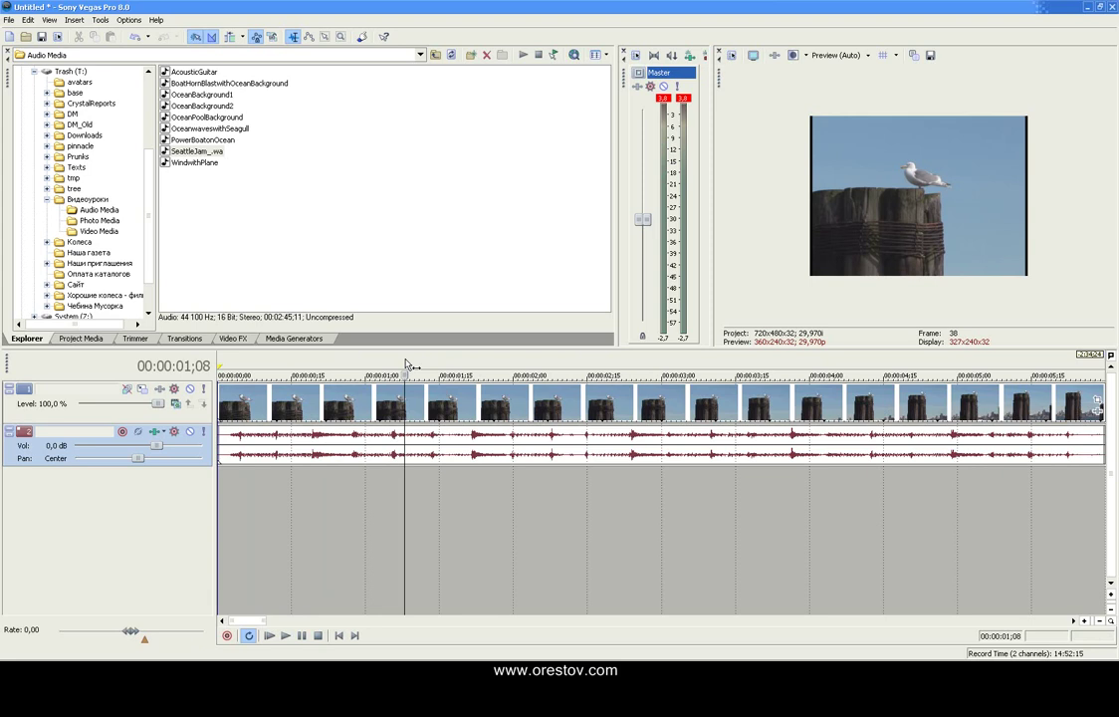
right_click(406, 364)
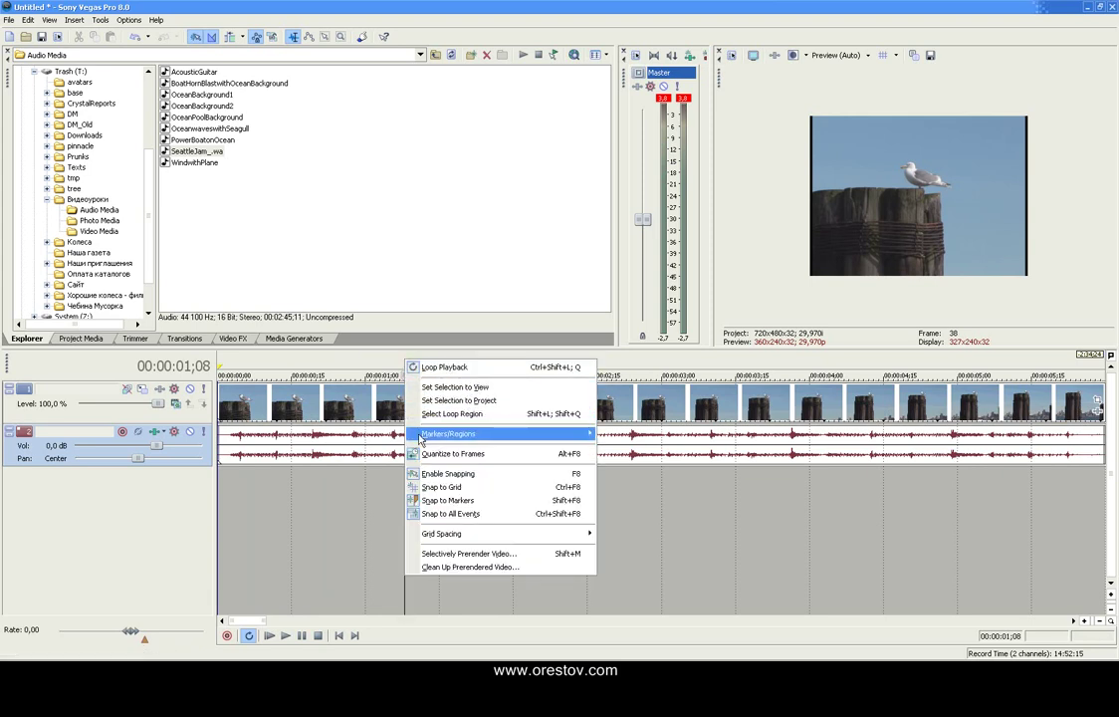
mouse_move(430, 441)
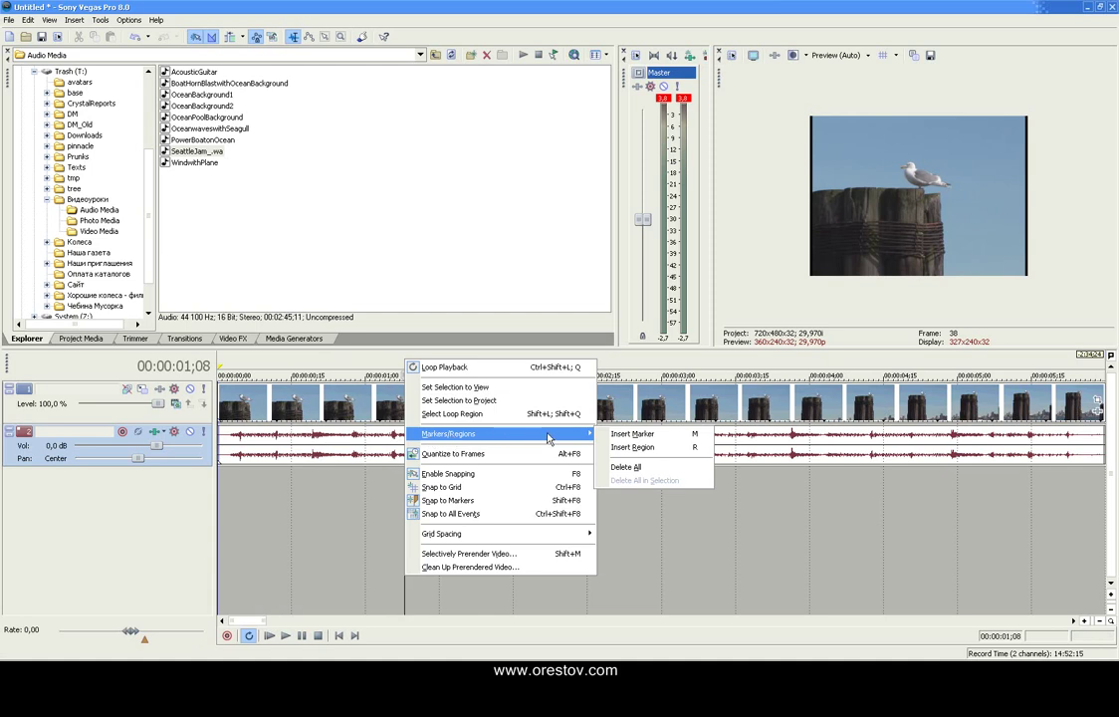
click(698, 450)
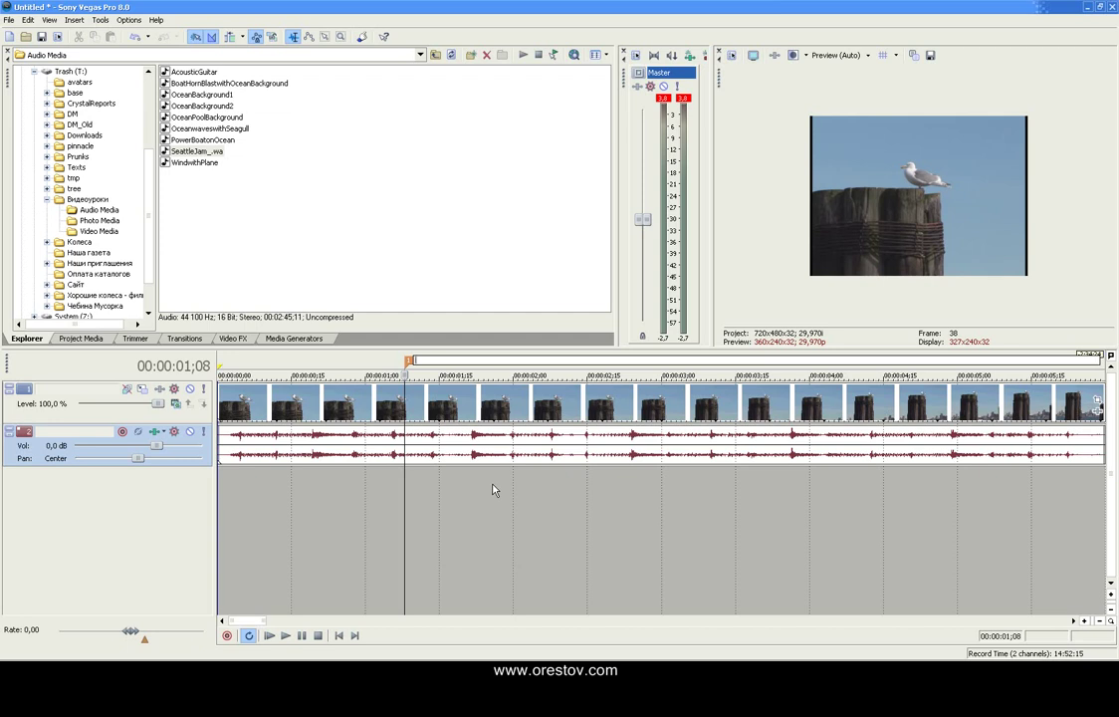
key(Return)
- Play on to 00:00:01;27 and insert a region there named "Снова птичка"
key(space)
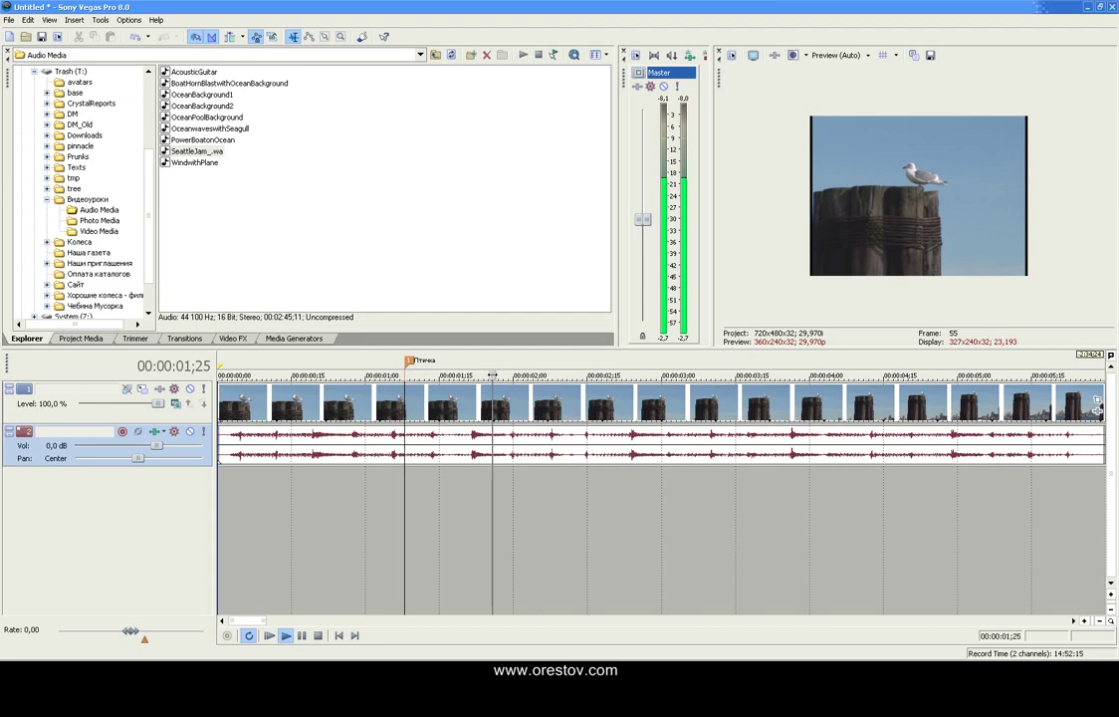
key(Return)
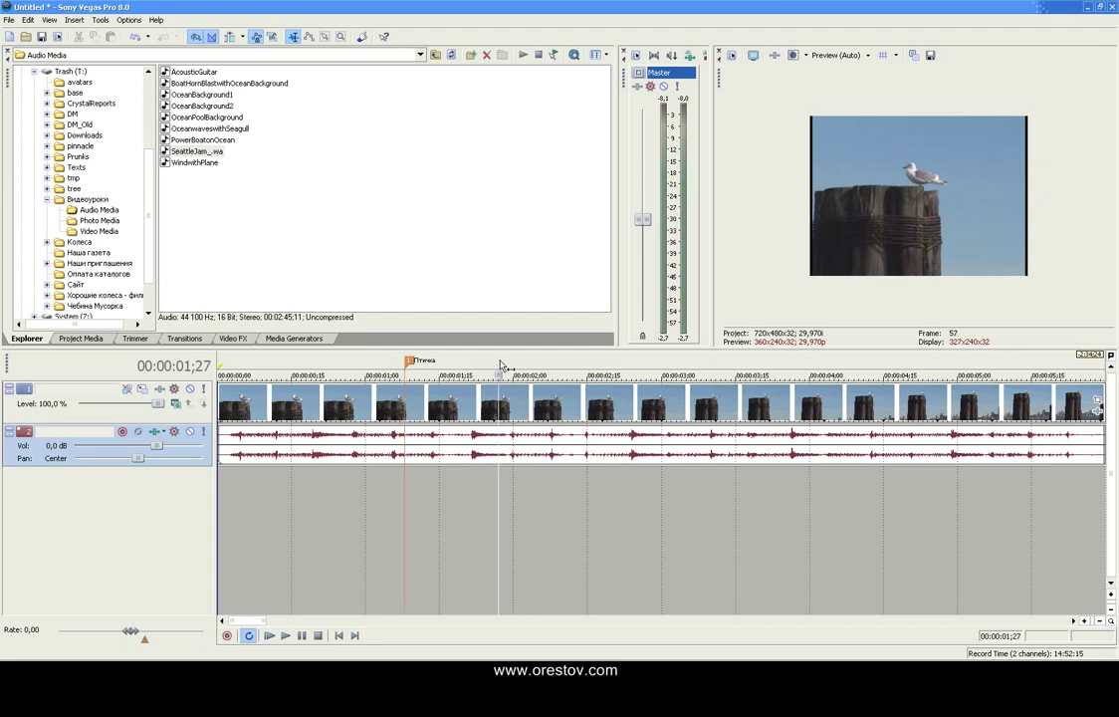
right_click(501, 365)
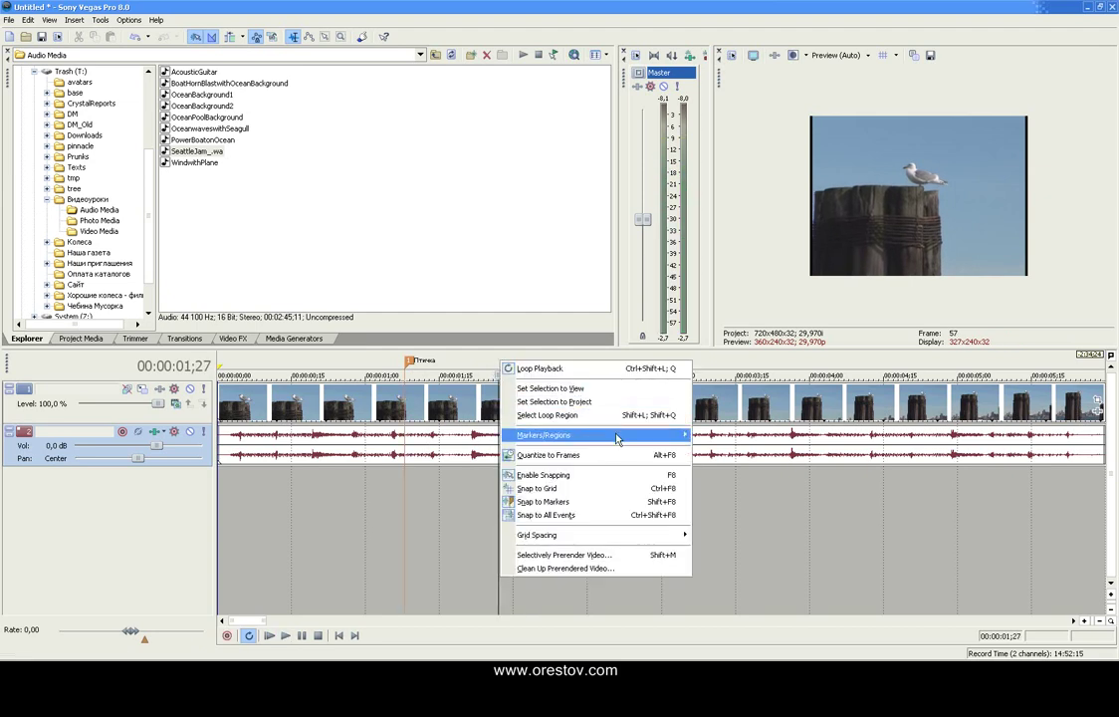
mouse_move(654, 439)
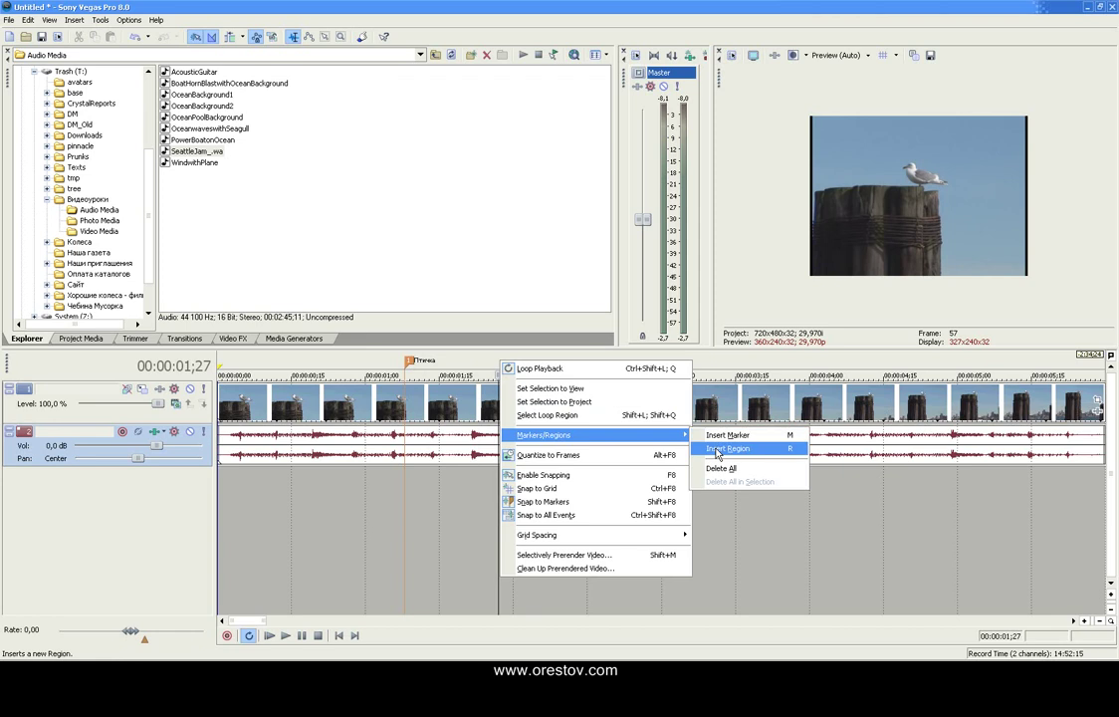
click(718, 449)
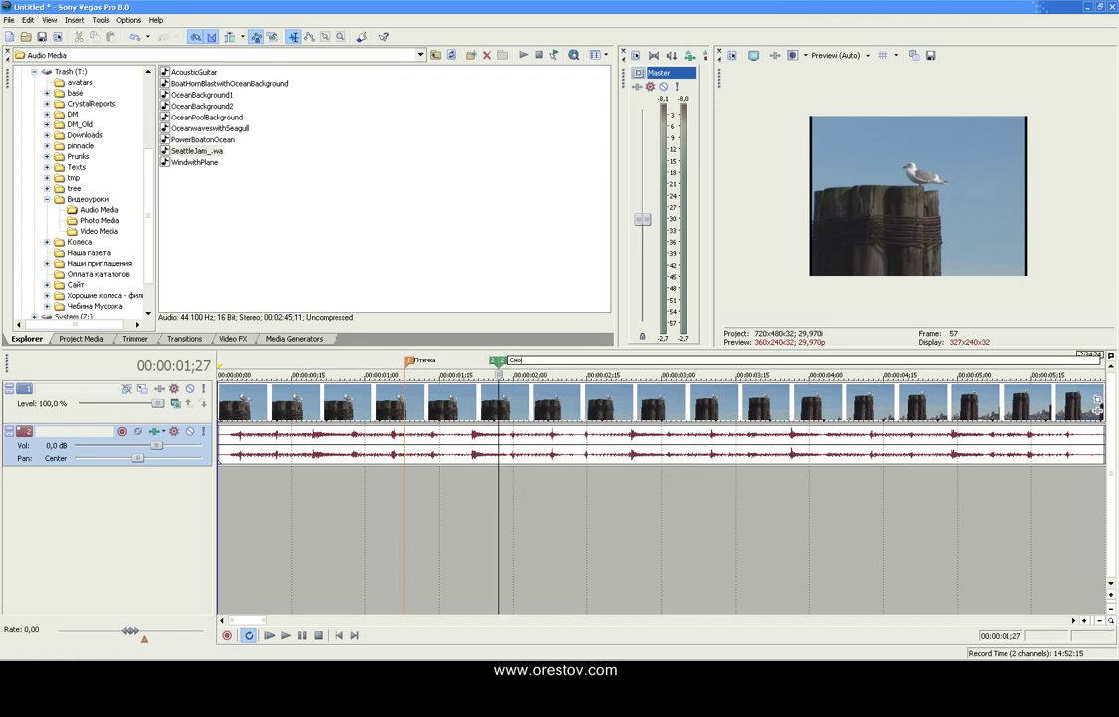
text(Снова птичка)
key(Return)
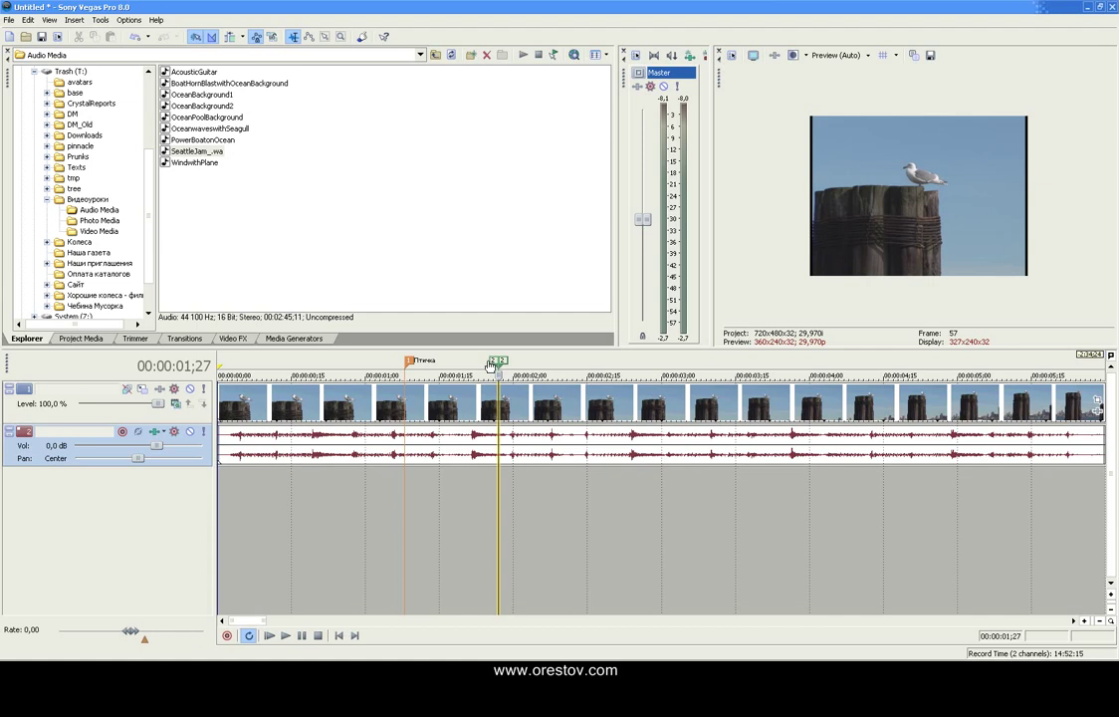
- Insert another, unnamed region over a one-frame loop selection beside the "Снова птичка" region
mouse_move(490, 366)
mouse_down()
mouse_move(518, 367)
mouse_move(502, 367)
mouse_up()
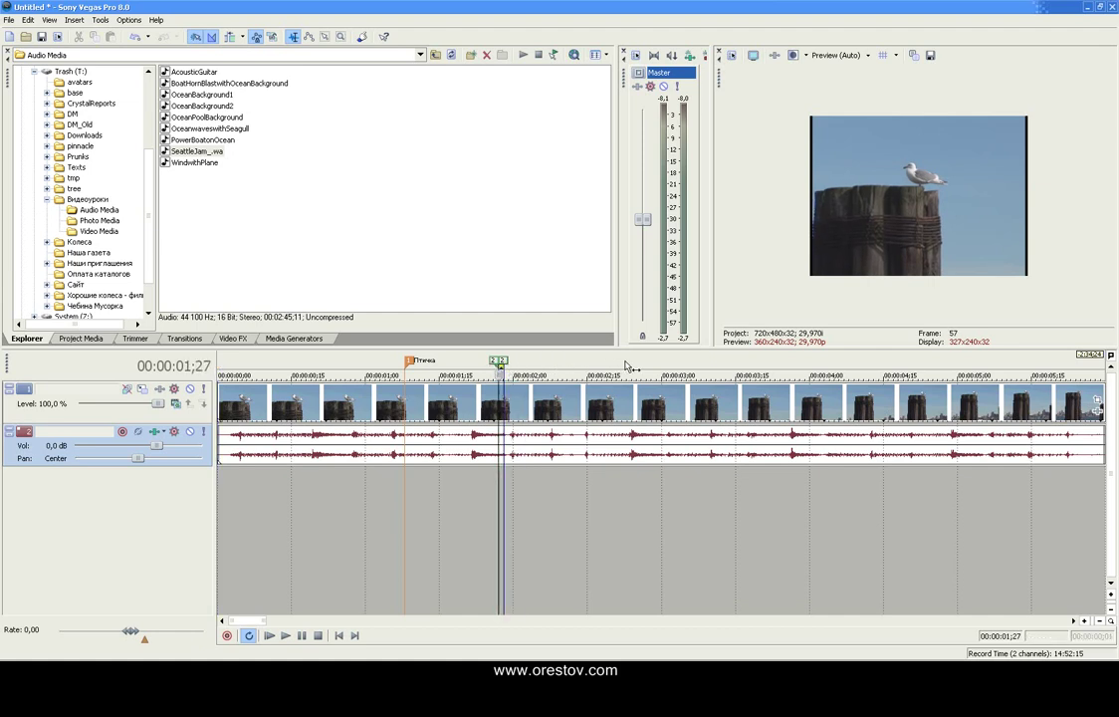
click(627, 367)
click(631, 367)
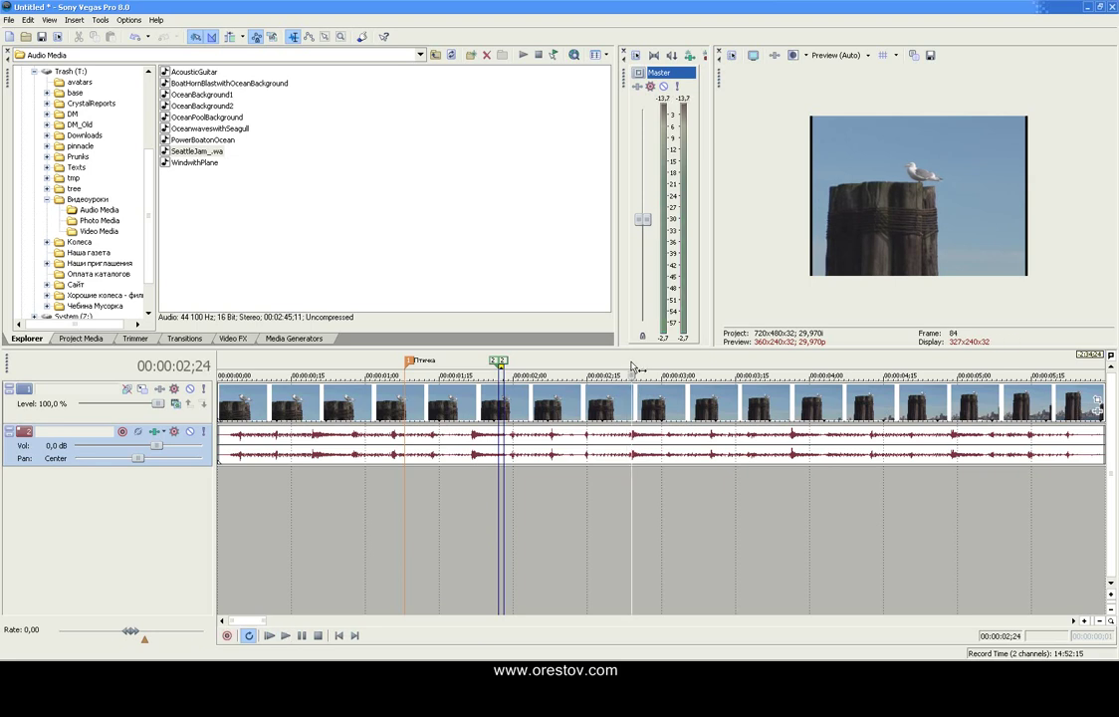
right_click(631, 368)
mouse_move(717, 436)
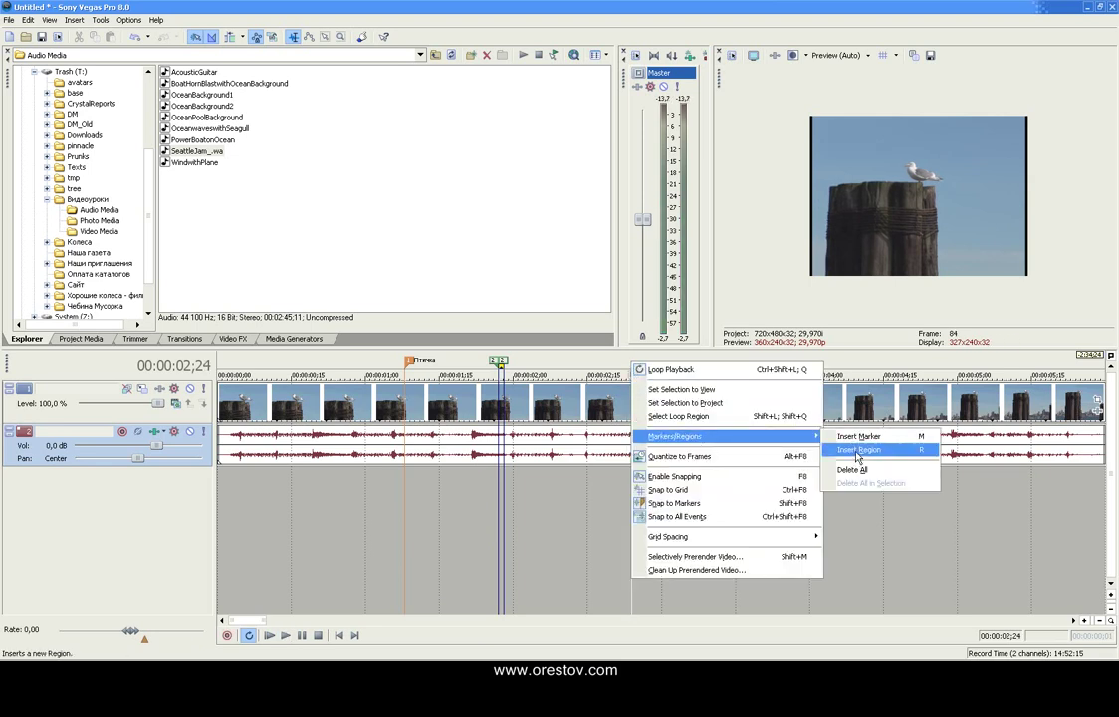
click(857, 451)
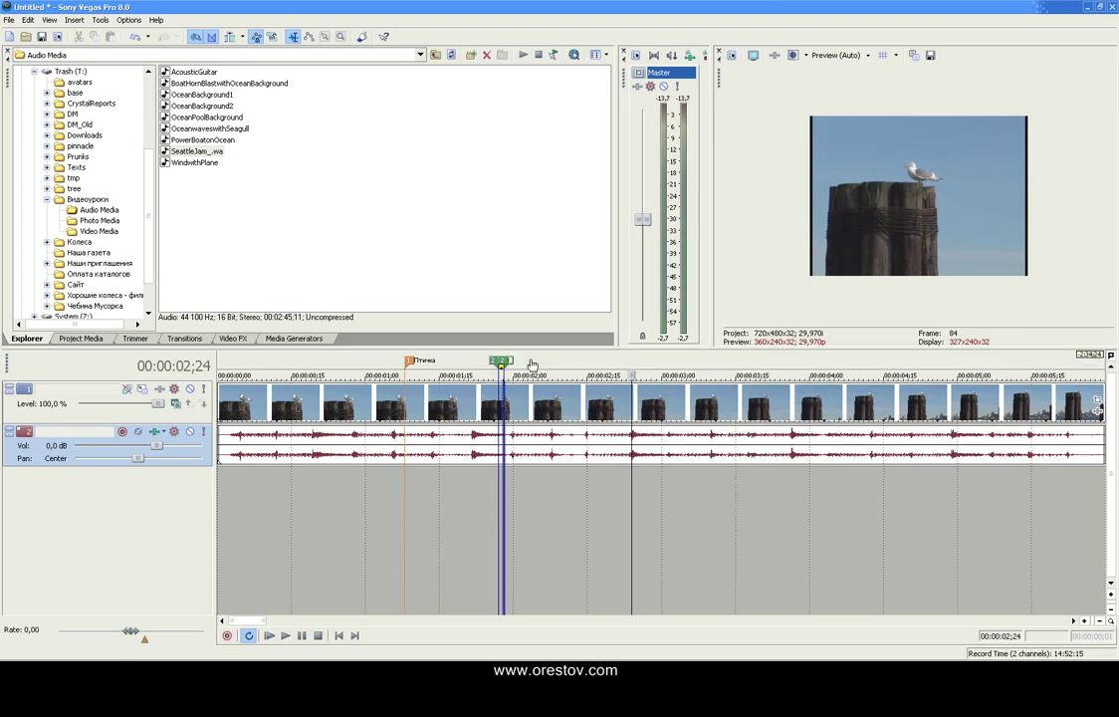
- Separate the regions: "Снова птичка" from 00:00:01;20 to 00:00:02;07, and the unnamed one from 00:00:02;17 to 00:00:02;29
mouse_move(495, 360)
mouse_down()
mouse_move(456, 364)
mouse_move(652, 362)
mouse_up()
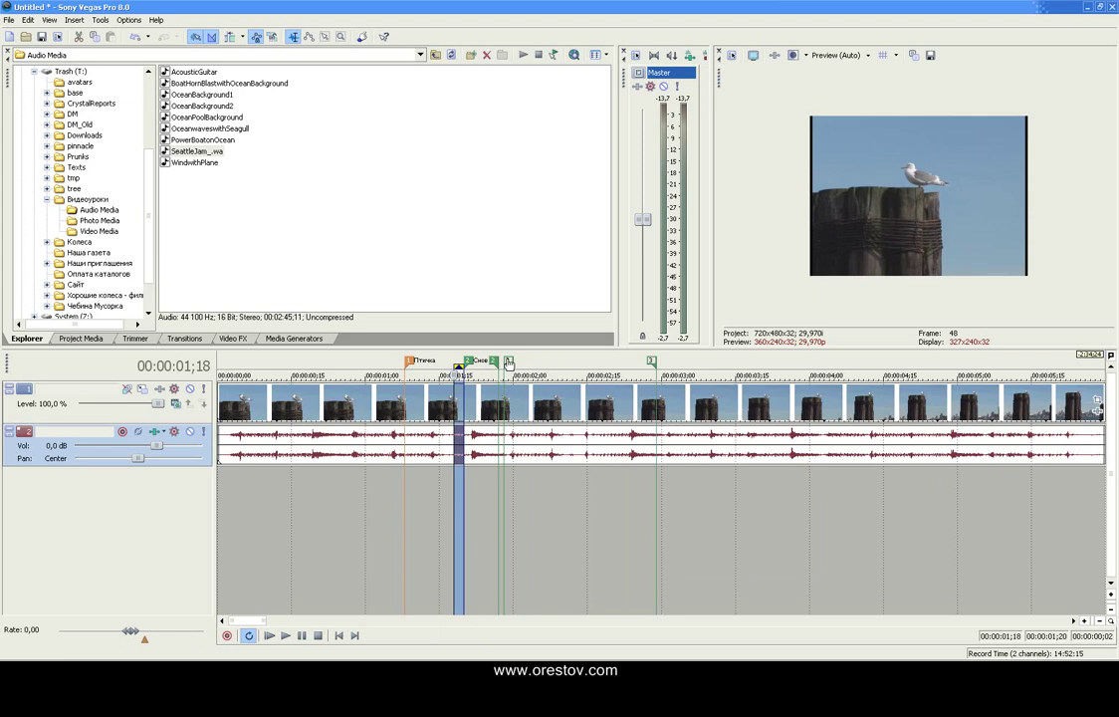
drag(507, 362, 589, 370)
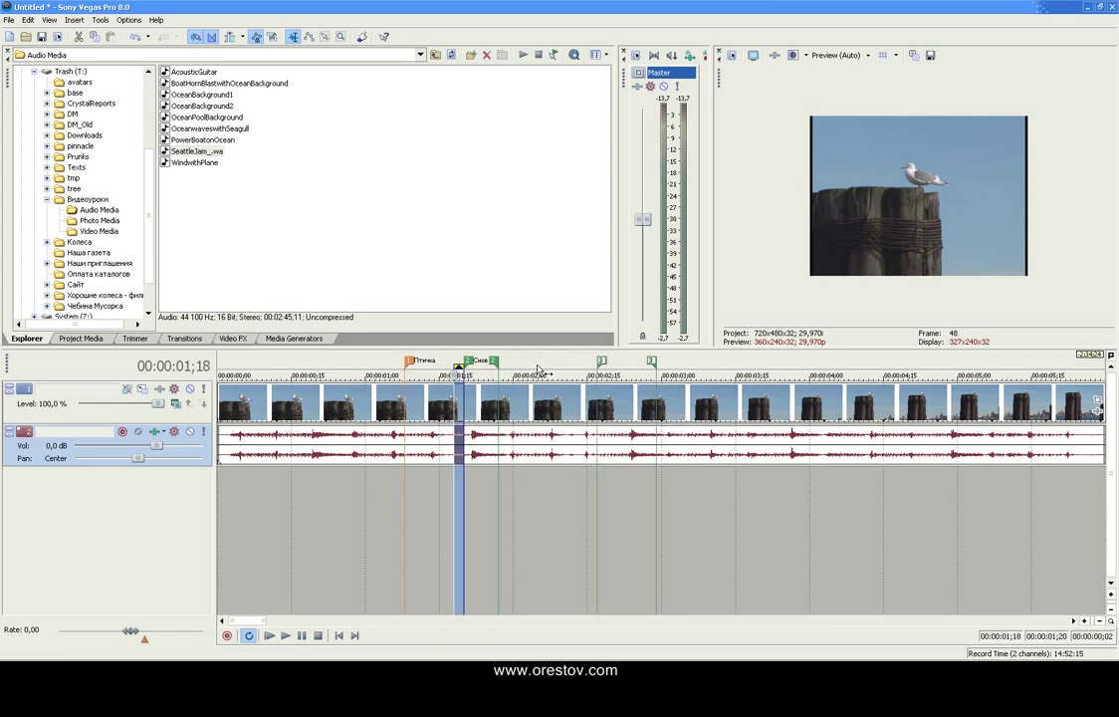
drag(494, 361, 542, 360)
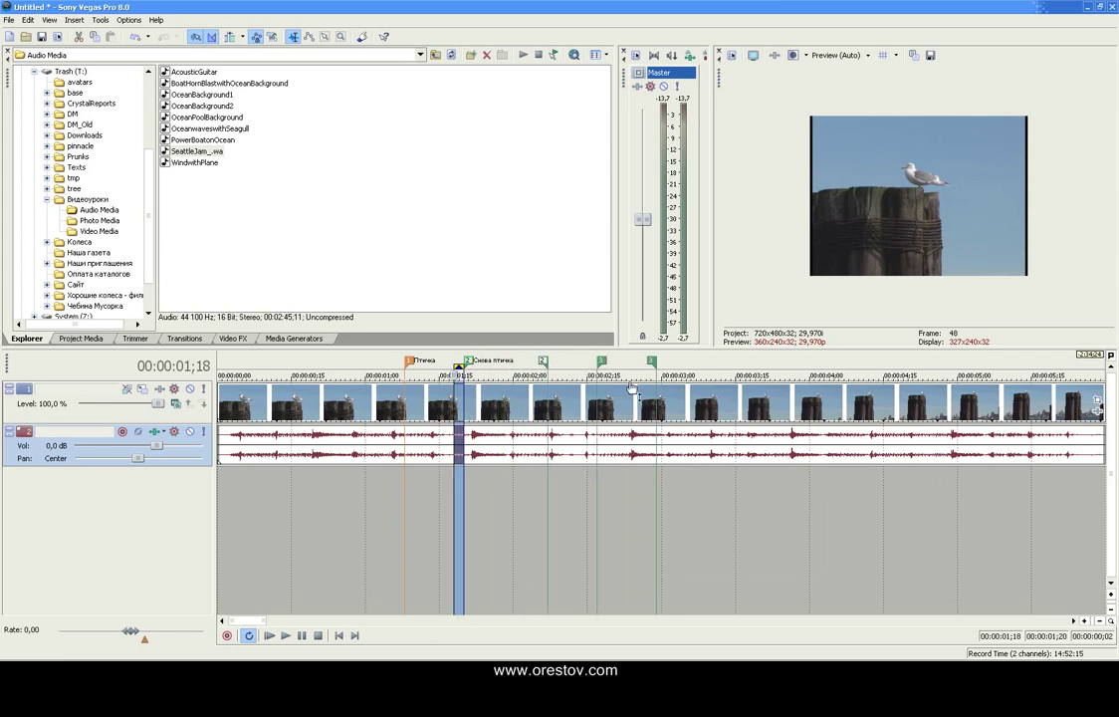
- Rename region 3 to "Что-то написать" and extend its end to about 00:00:04;02
right_click(603, 364)
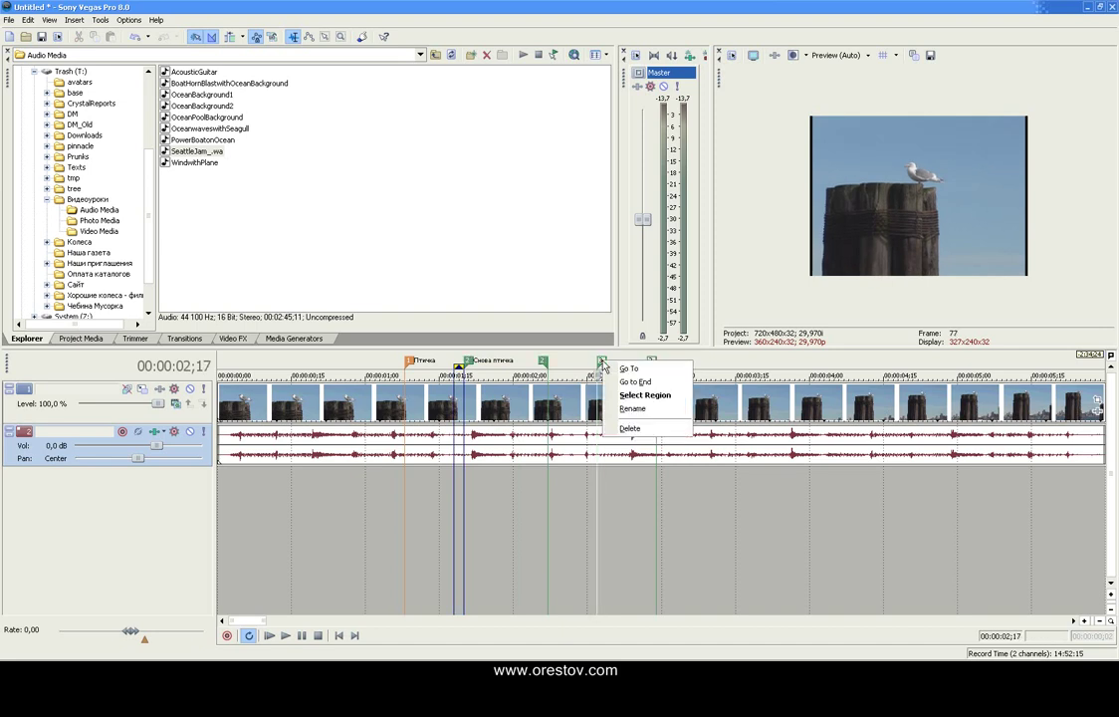
click(625, 409)
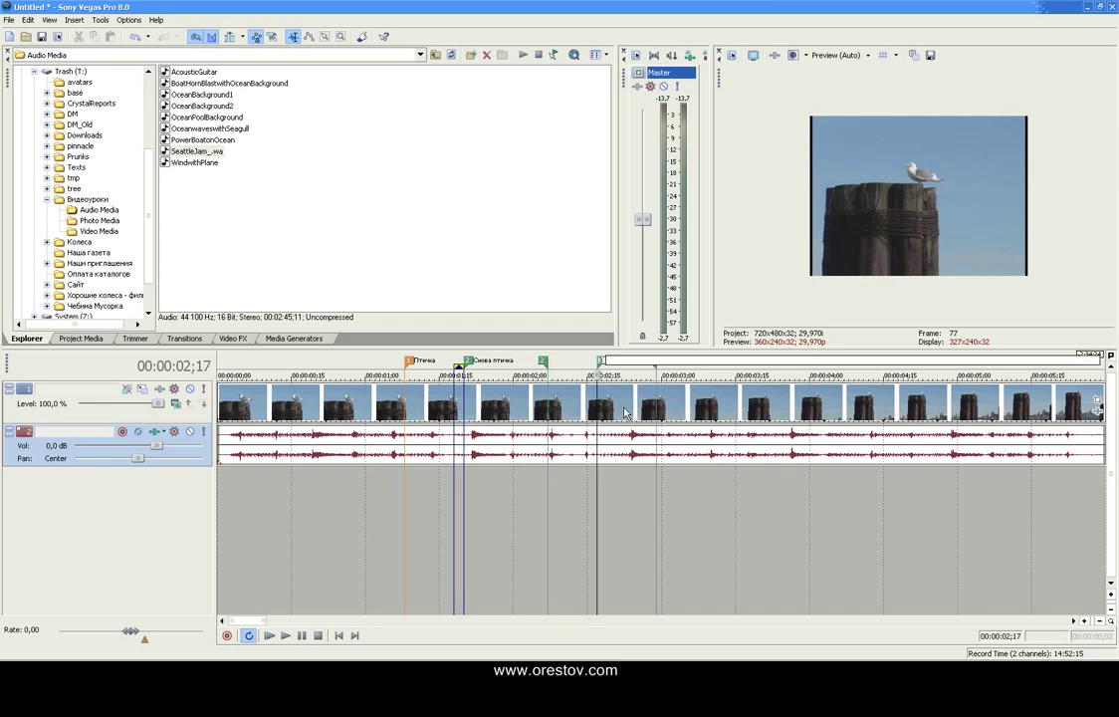
key(Return)
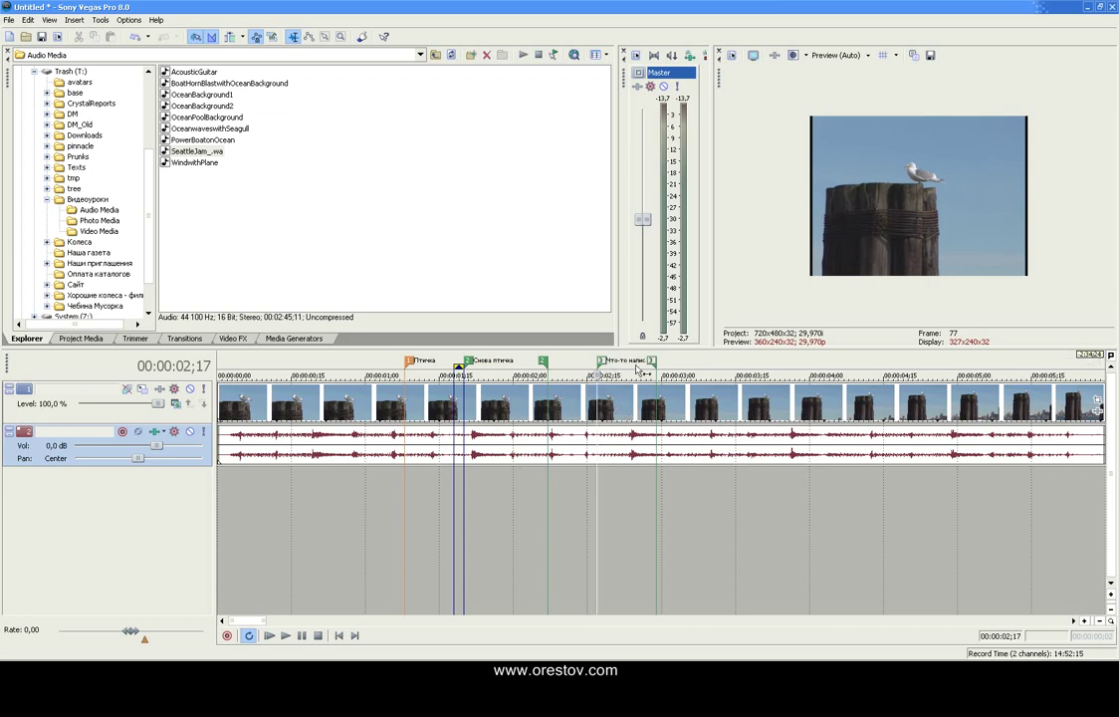
click(653, 362)
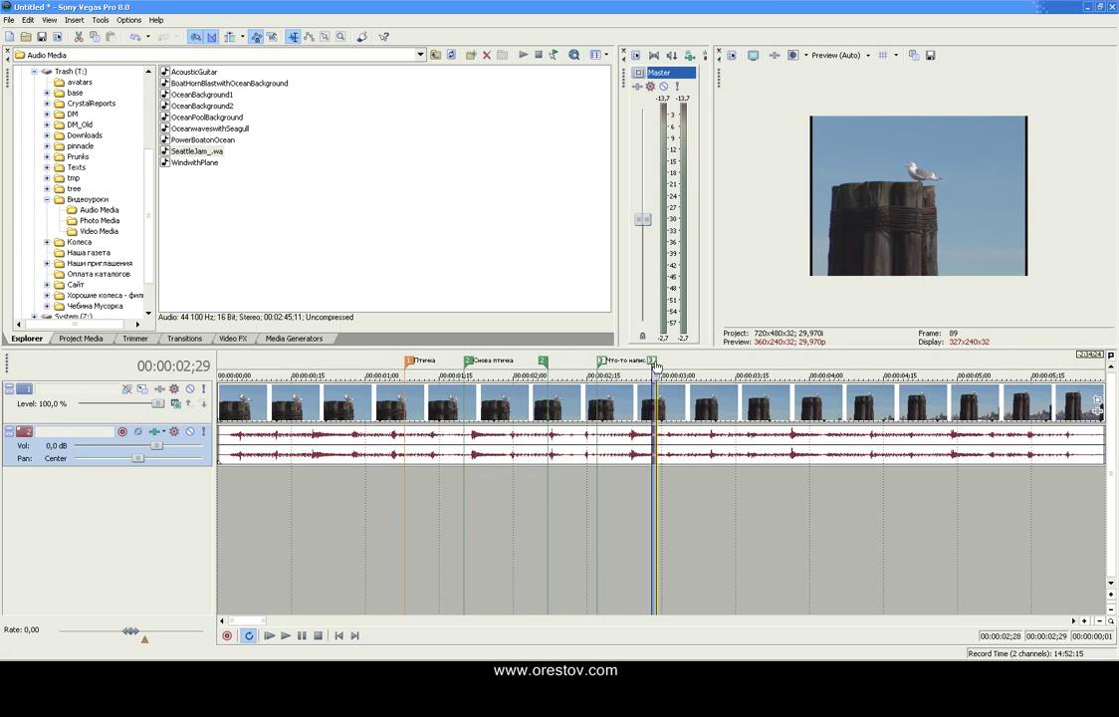
drag(656, 367, 814, 367)
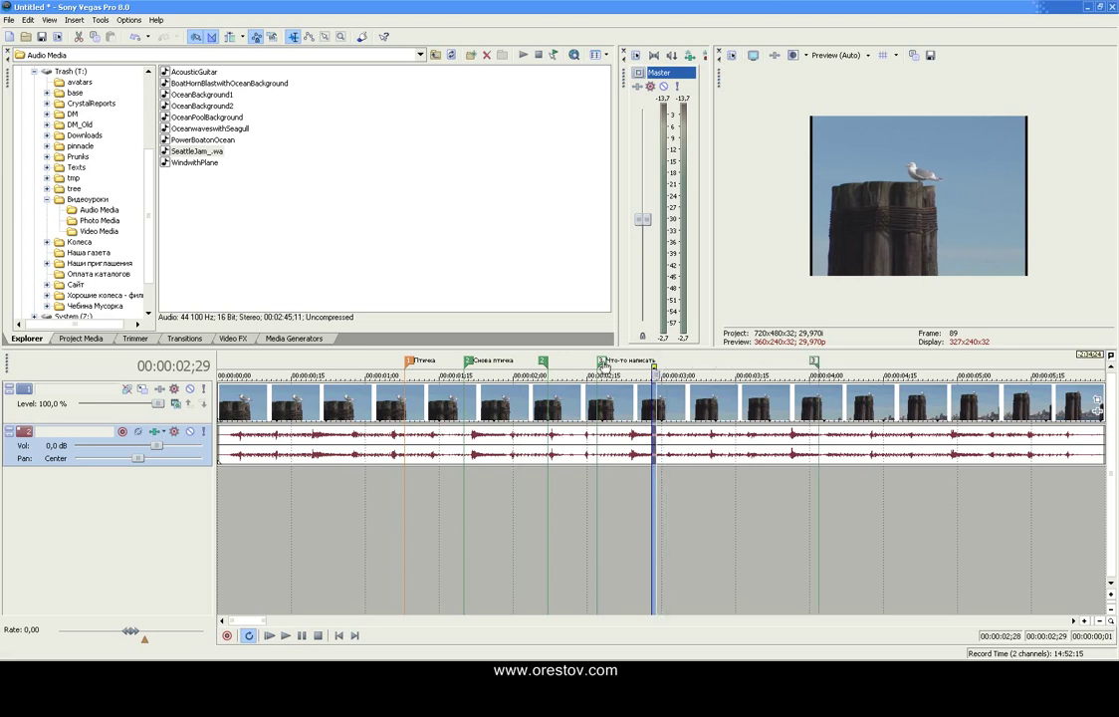
- Delete the "Что-то написать" region
right_click(608, 364)
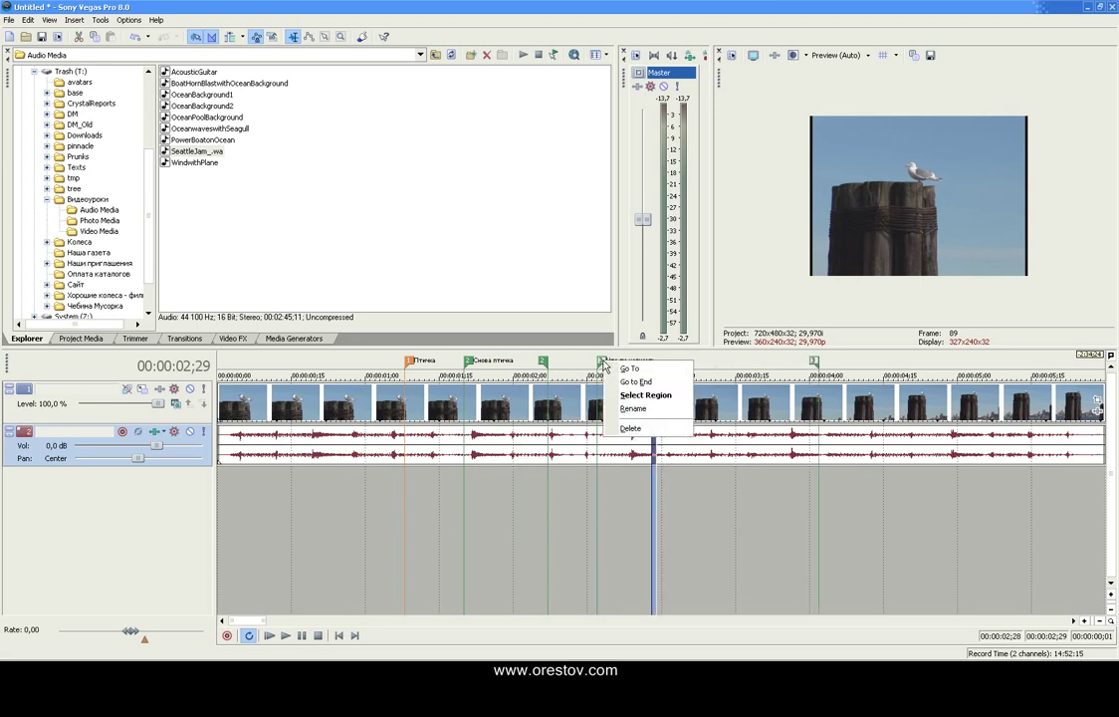
click(611, 428)
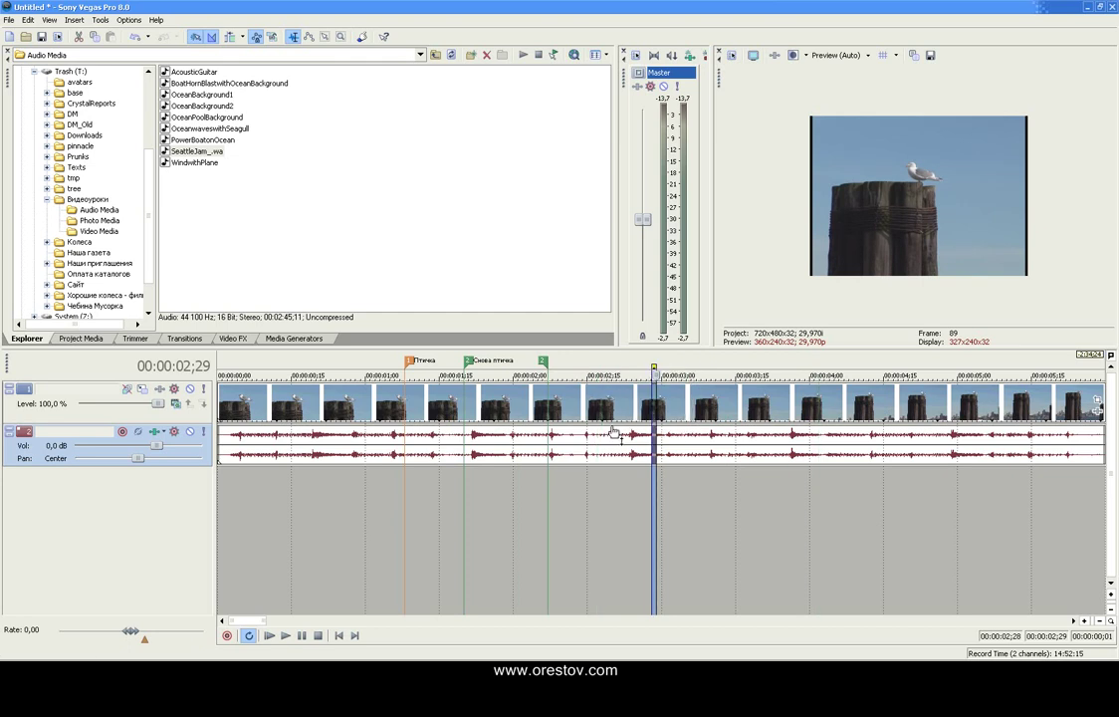
- Extend the end of the "Снова птичка" region to 00:00:03;14 and select the whole region
click(542, 362)
drag(544, 364, 737, 363)
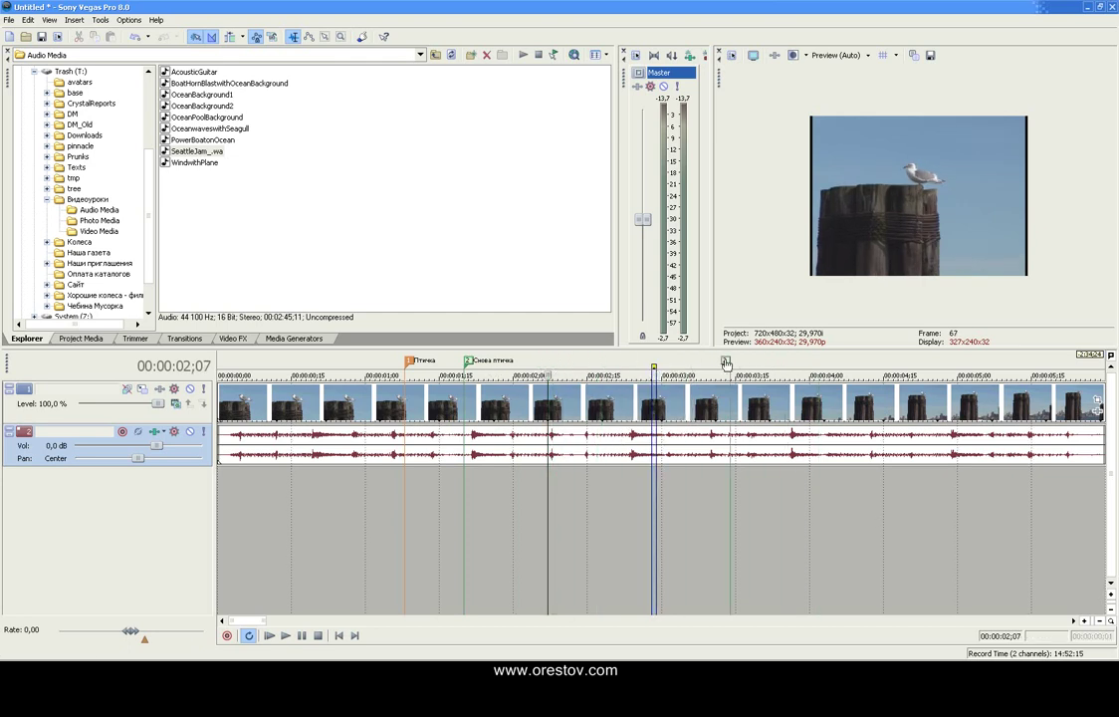
right_click(735, 363)
click(742, 396)
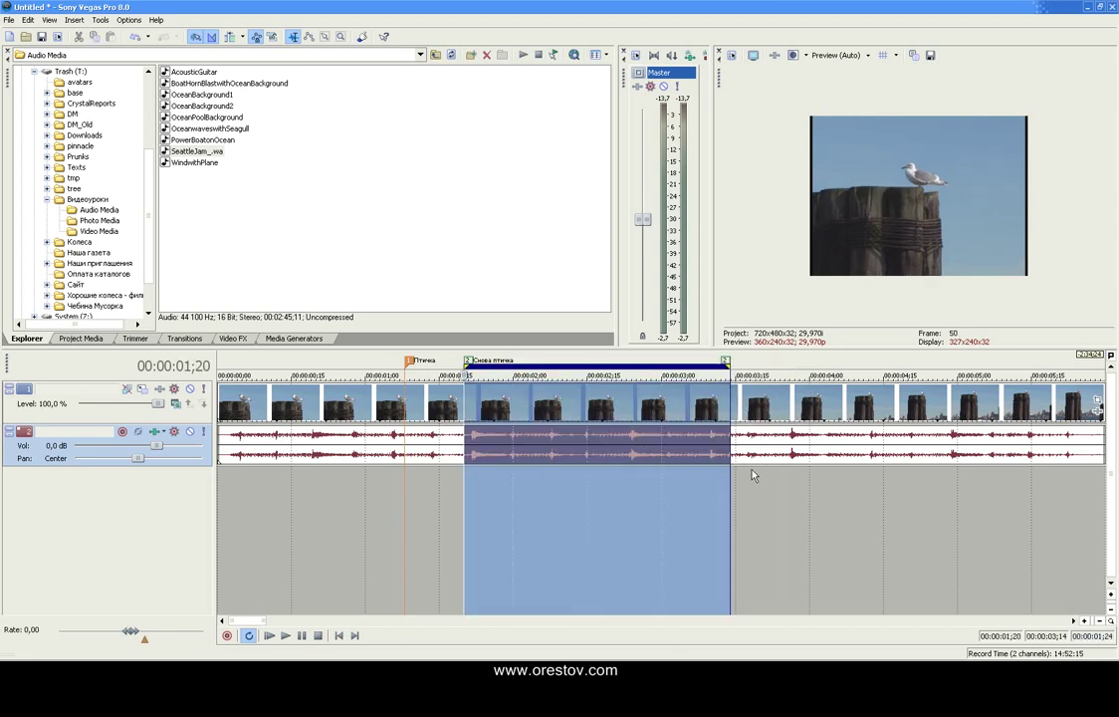
- Move the start of the "Снова птичка" region to about 00:00:02;10 and shorten the loop region to four frames near 00:00:01;19
drag(466, 360, 514, 364)
drag(514, 364, 568, 363)
click(511, 366)
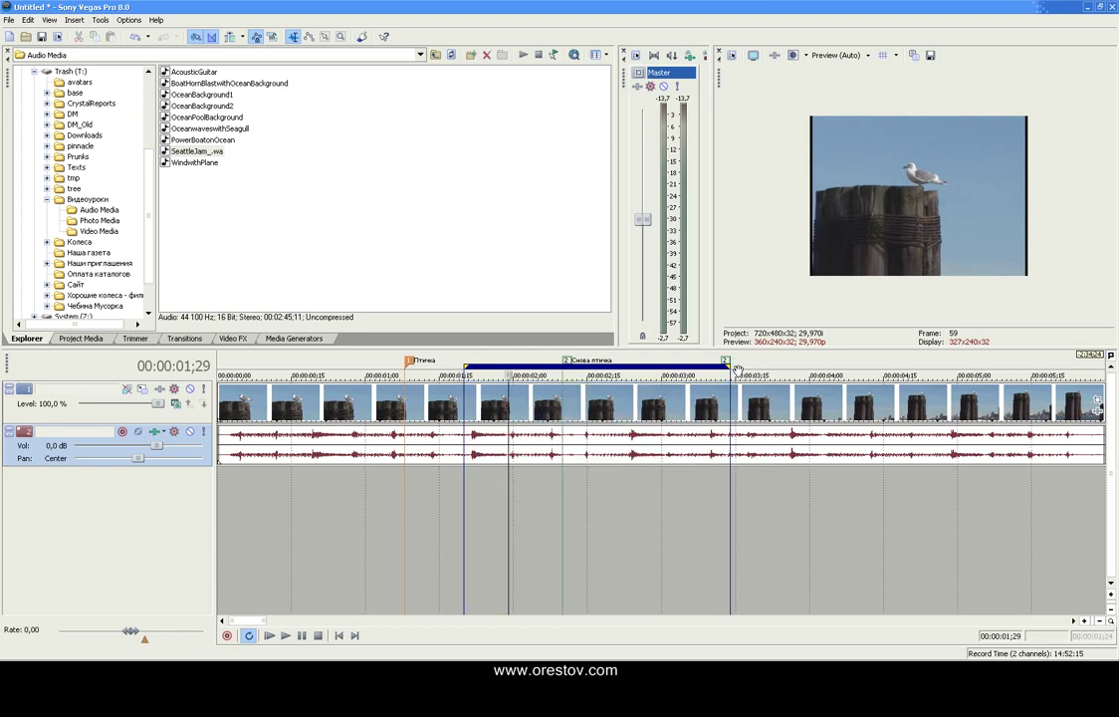
drag(733, 366, 459, 366)
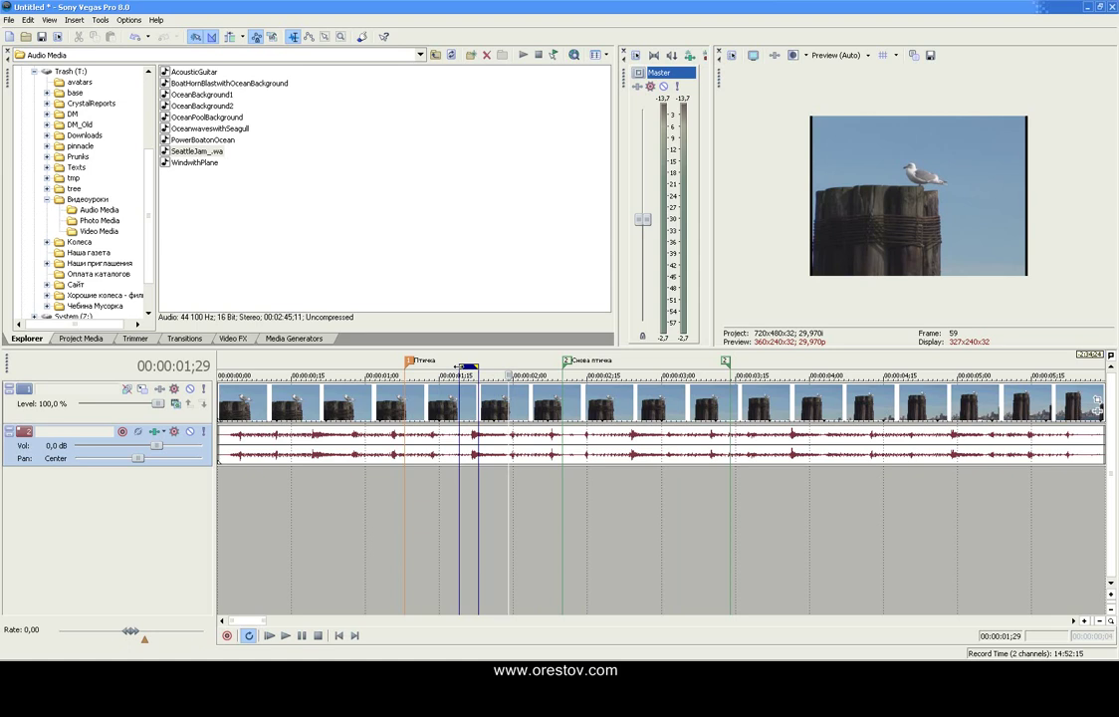